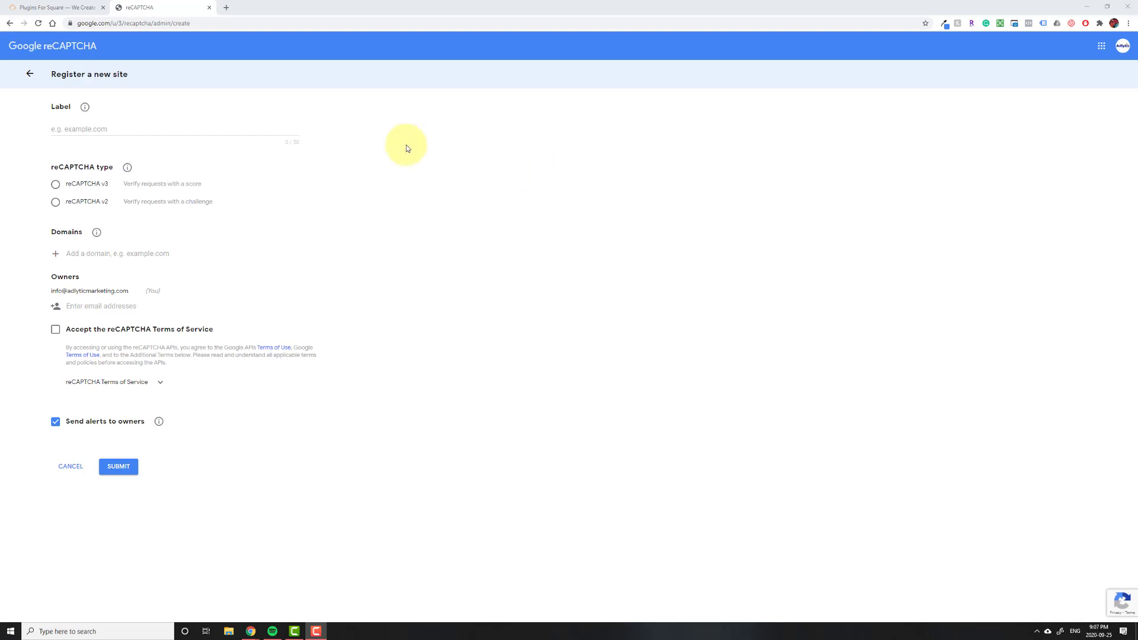
Enter 'Plugins for Square' as the label for the new reCAPTCHA site
{"action": "left_click", "coordinate": [47, 8]}
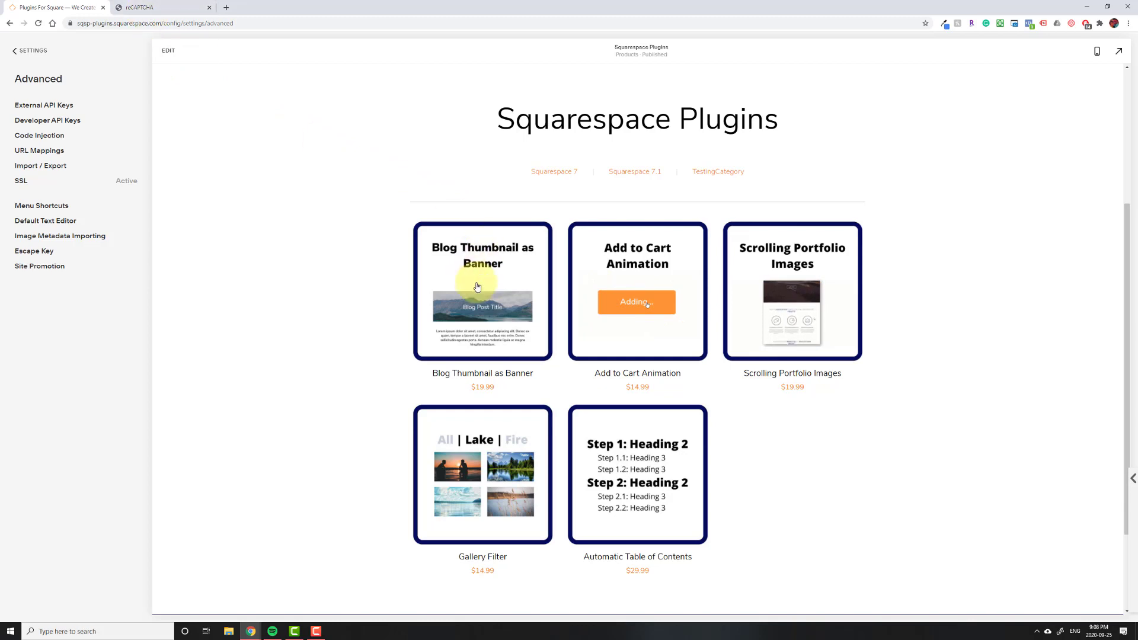
{"action": "left_click", "coordinate": [172, 10]}
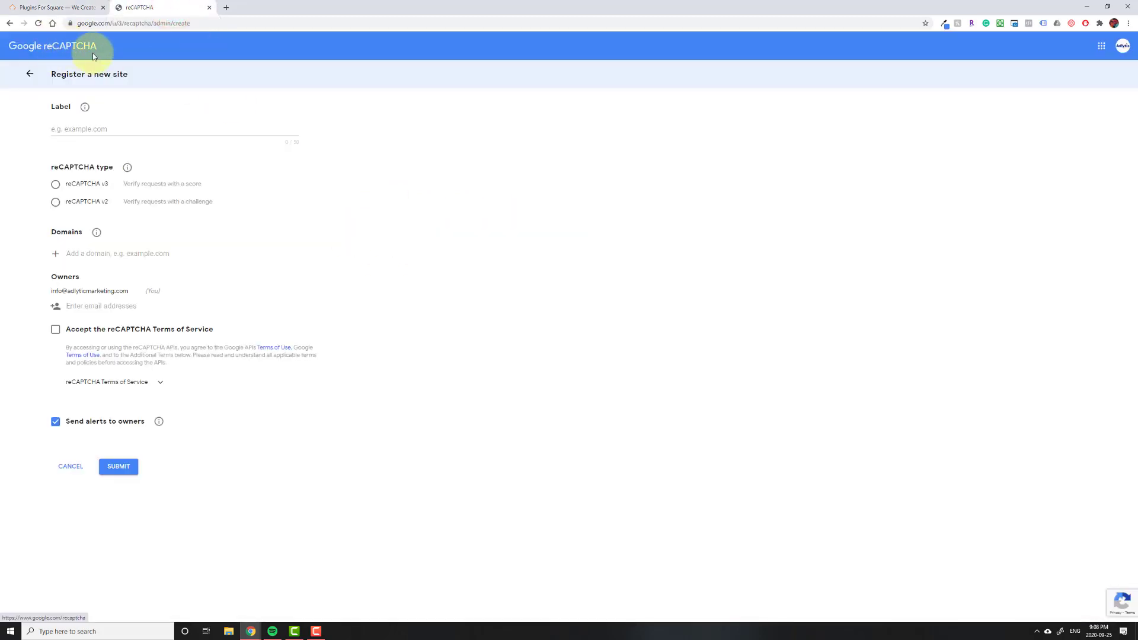
{"action": "left_click", "coordinate": [74, 8]}
{"action": "scroll", "coordinate": [591, 196], "scroll_direction": "up", "scroll_amount": 3}
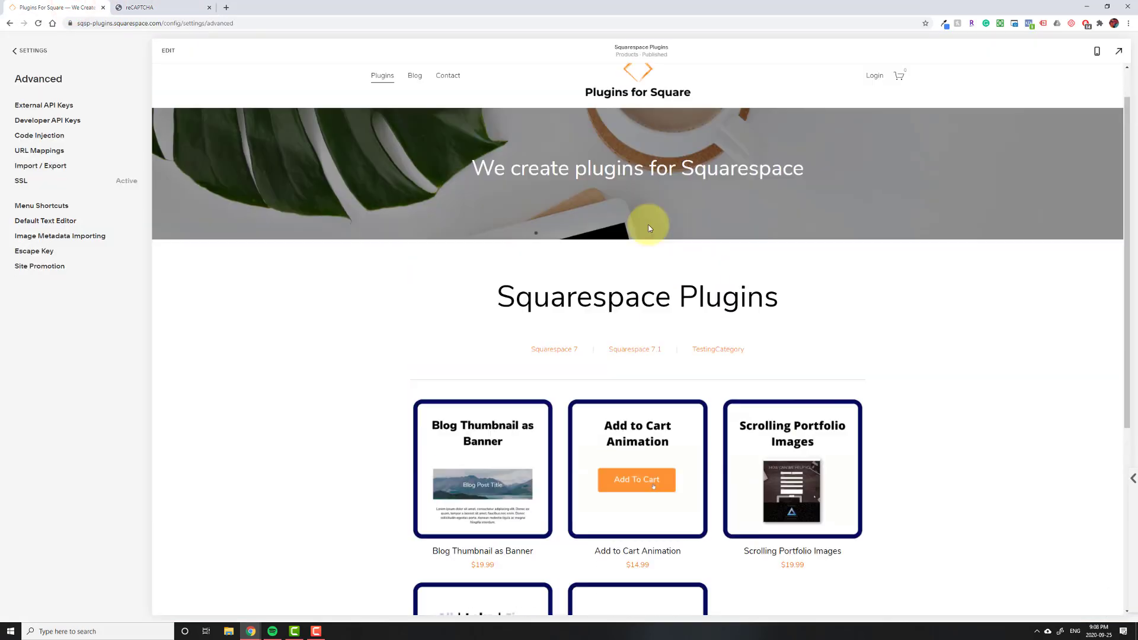
{"action": "left_click", "coordinate": [143, 8]}
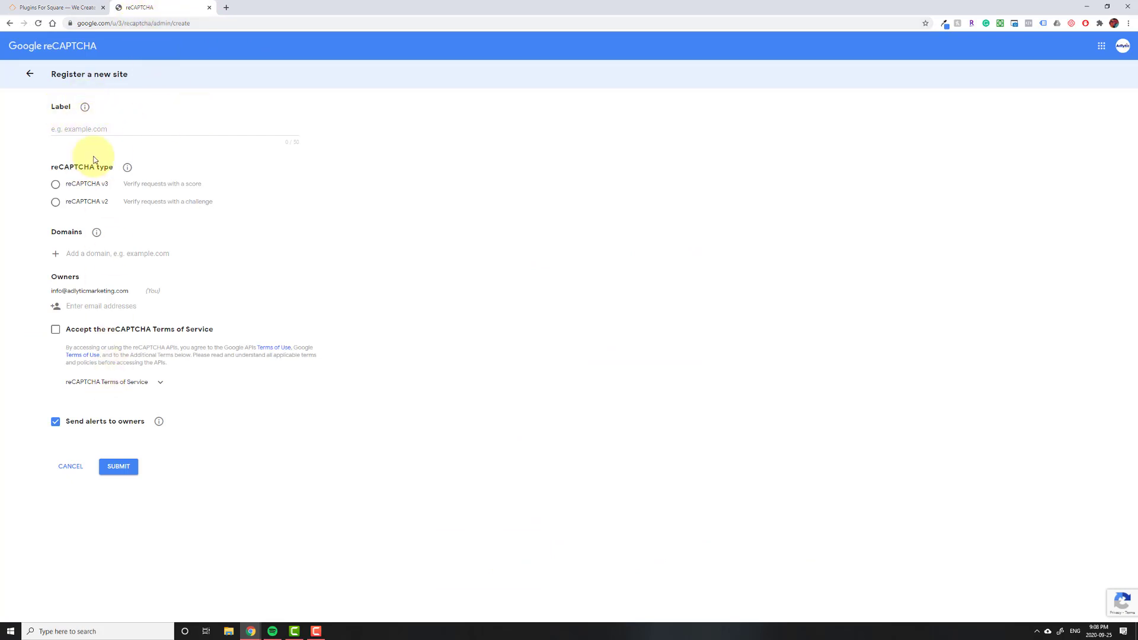
{"action": "left_click", "coordinate": [89, 128]}
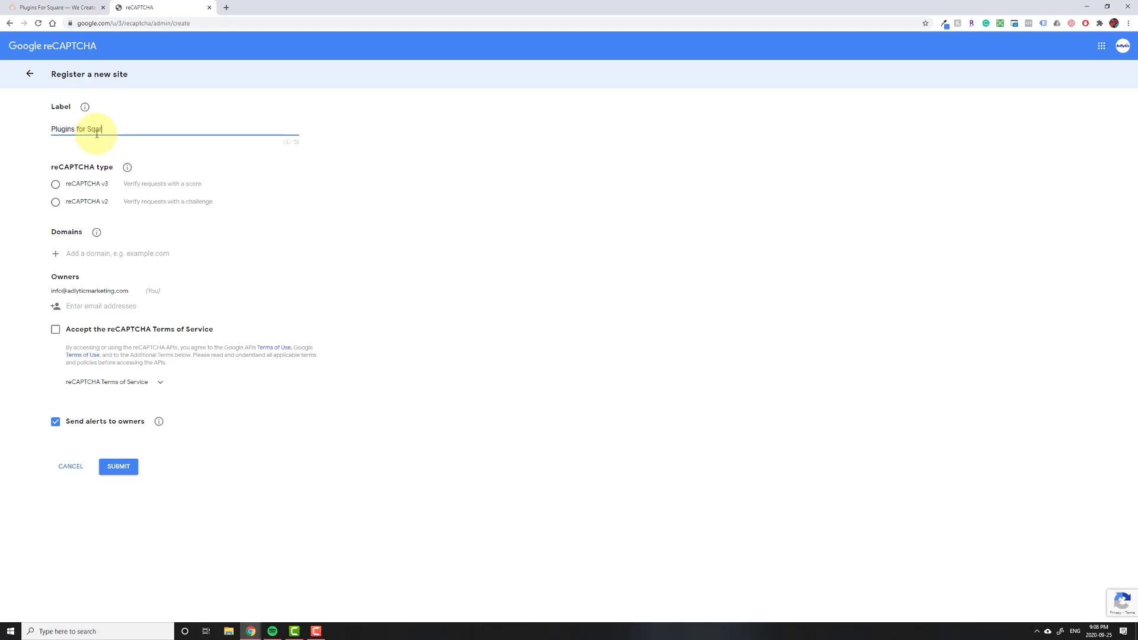
{"action": "type", "text": "e"}
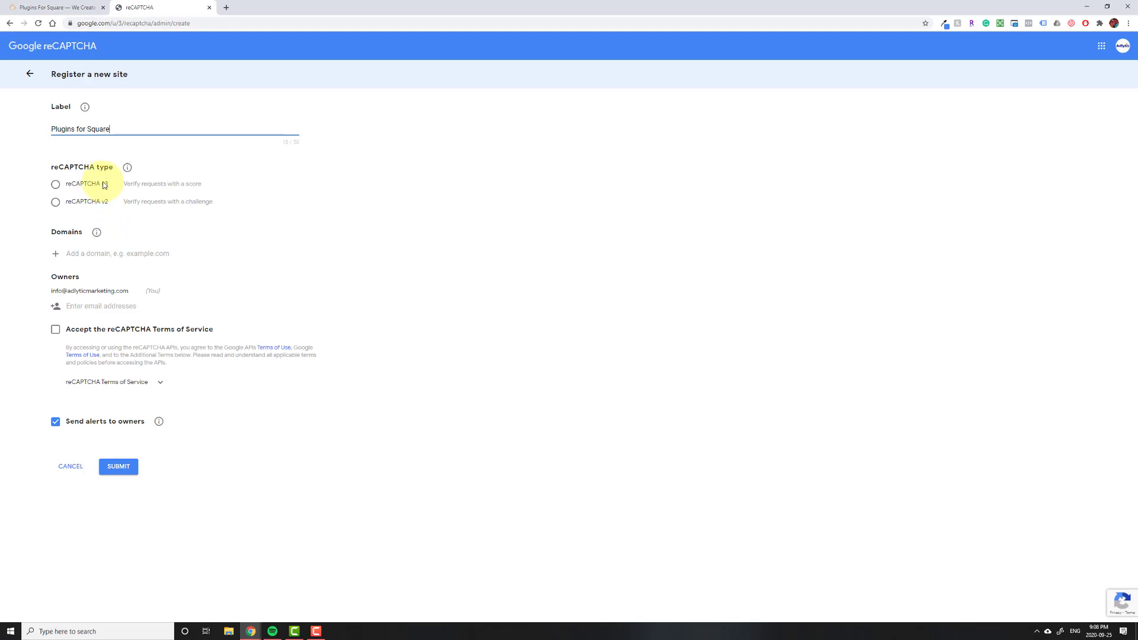
Choose reCAPTCHA v2 'I'm not a robot' checkbox and add the domain pluginsforsquare.com
{"action": "left_click", "coordinate": [56, 204]}
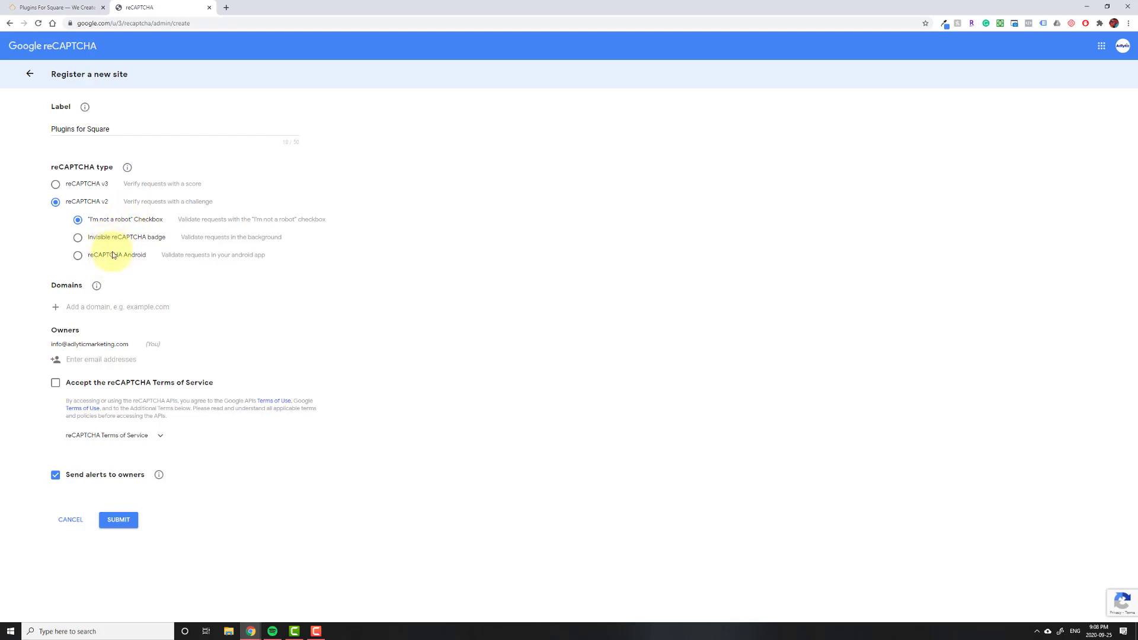
{"action": "left_click", "coordinate": [89, 307]}
{"action": "left_click", "coordinate": [59, 7]}
{"action": "left_click", "coordinate": [161, 7]}
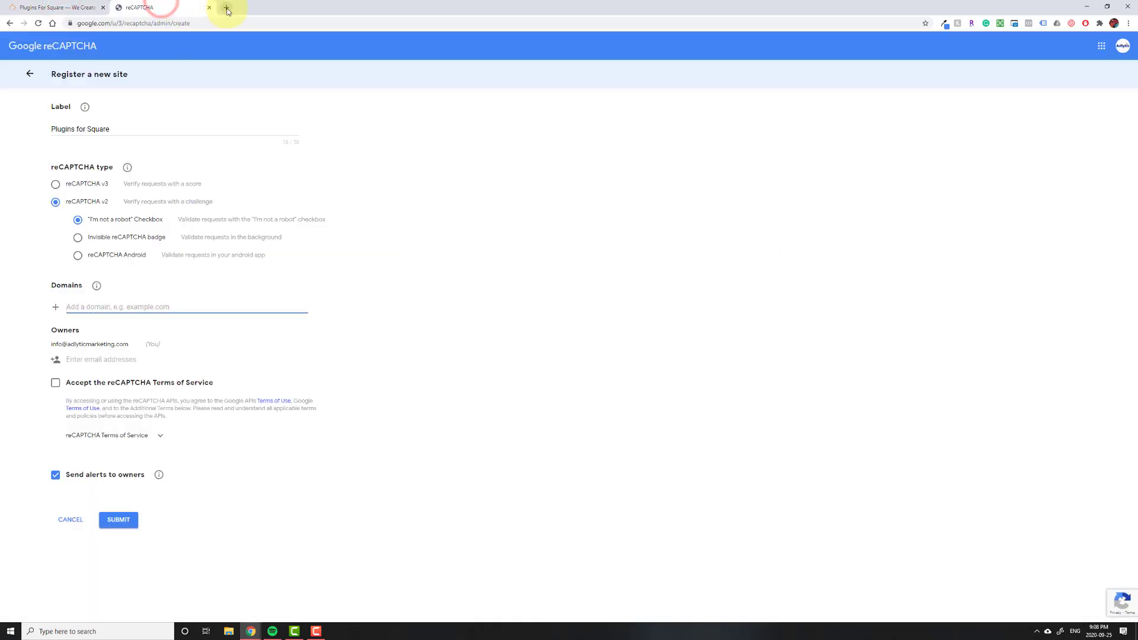
{"action": "left_click", "coordinate": [118, 307]}
{"action": "type", "text": "pluginsforsquar"}
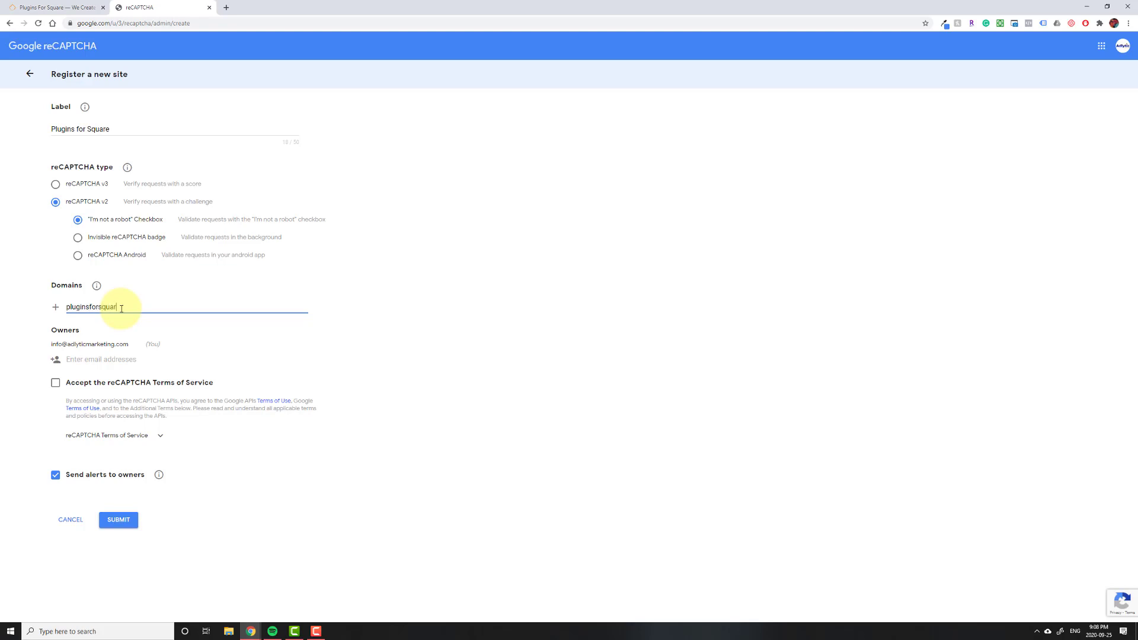
{"action": "type", "text": "e.com"}
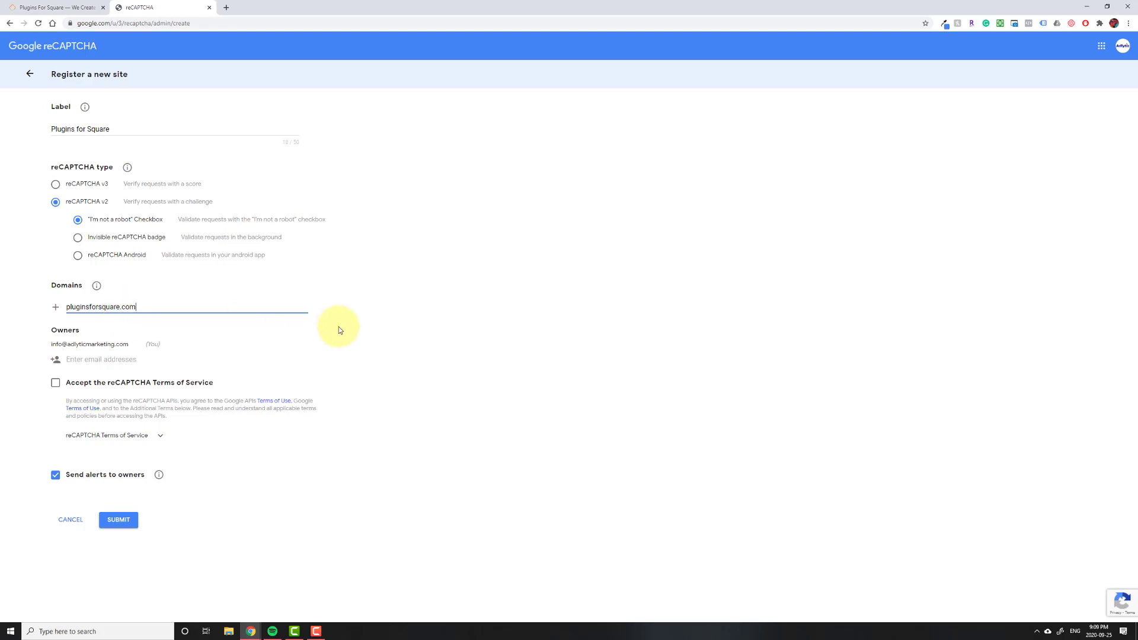
{"action": "key", "text": "Return"}
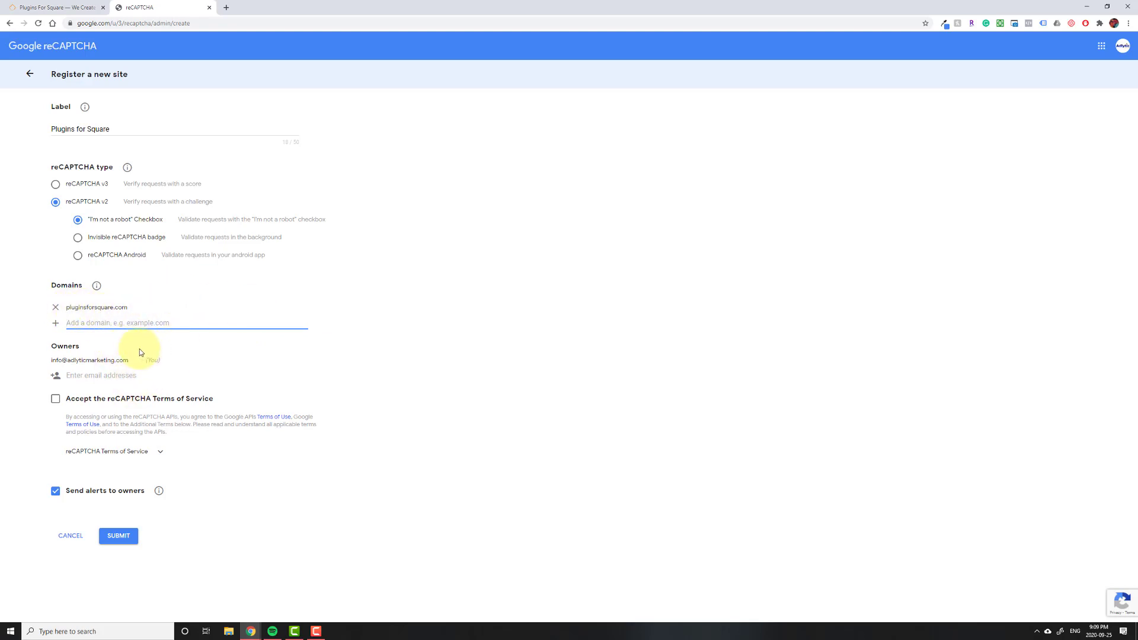
Accept the Terms of Service, turn off owner alerts, submit, and copy the site key
{"action": "left_click", "coordinate": [55, 401]}
{"action": "mouse_move", "coordinate": [159, 492]}
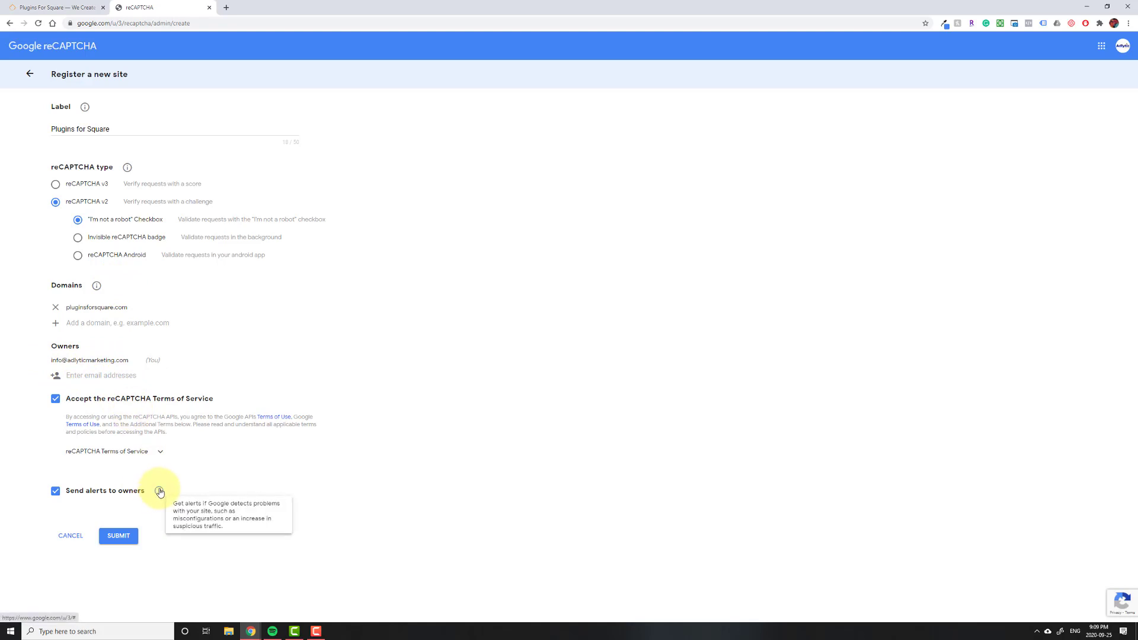
{"action": "left_click", "coordinate": [55, 492]}
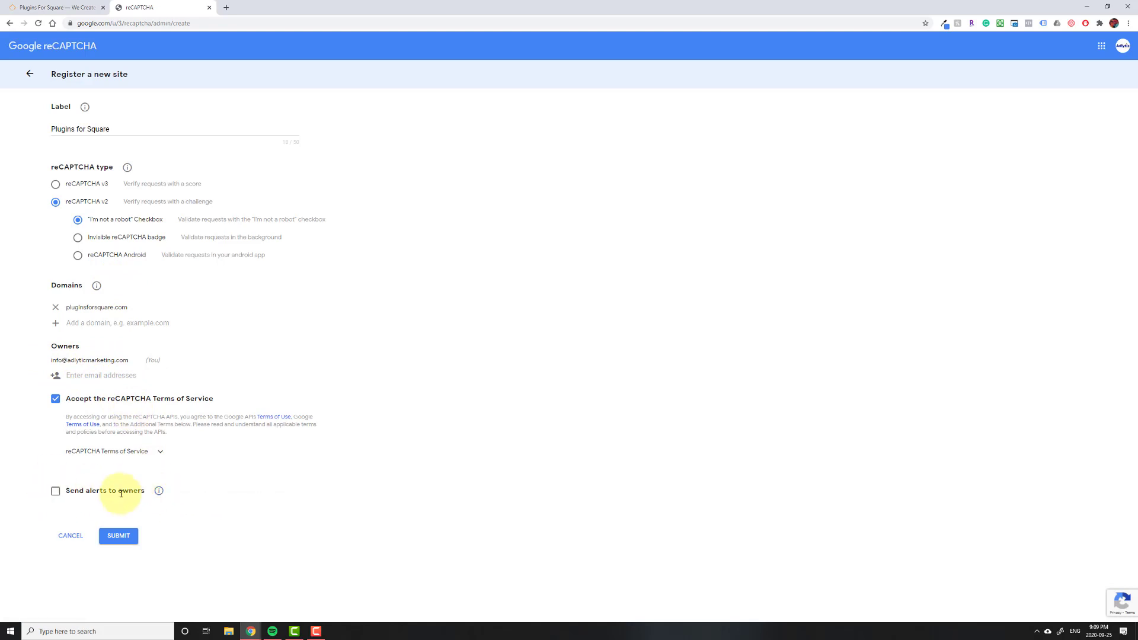
{"action": "left_click", "coordinate": [122, 539]}
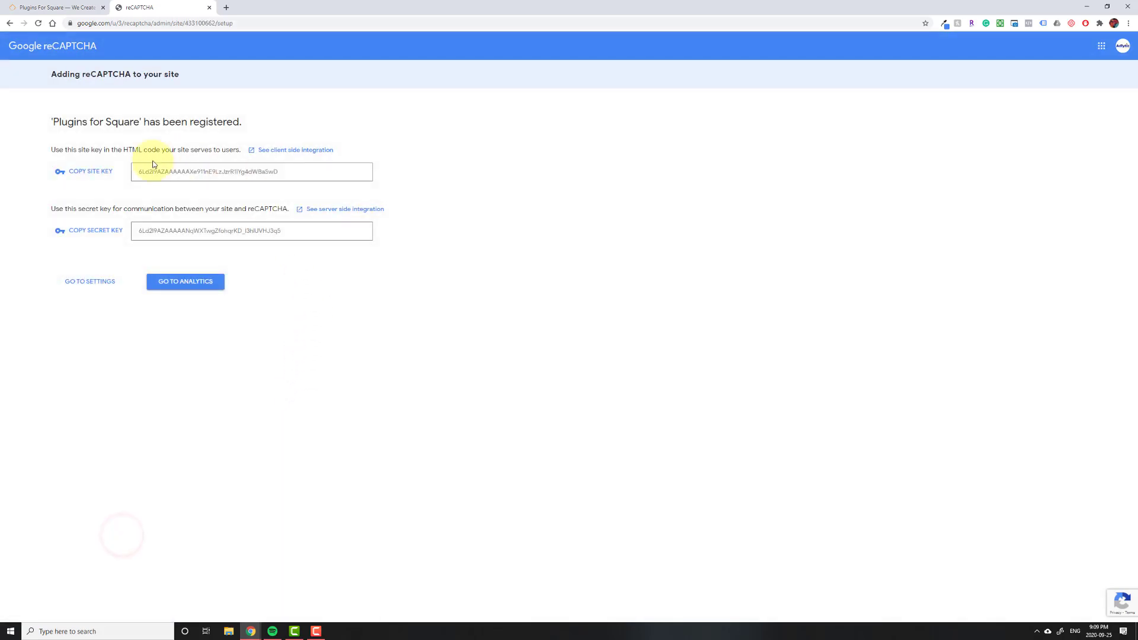
{"action": "left_click", "coordinate": [111, 177]}
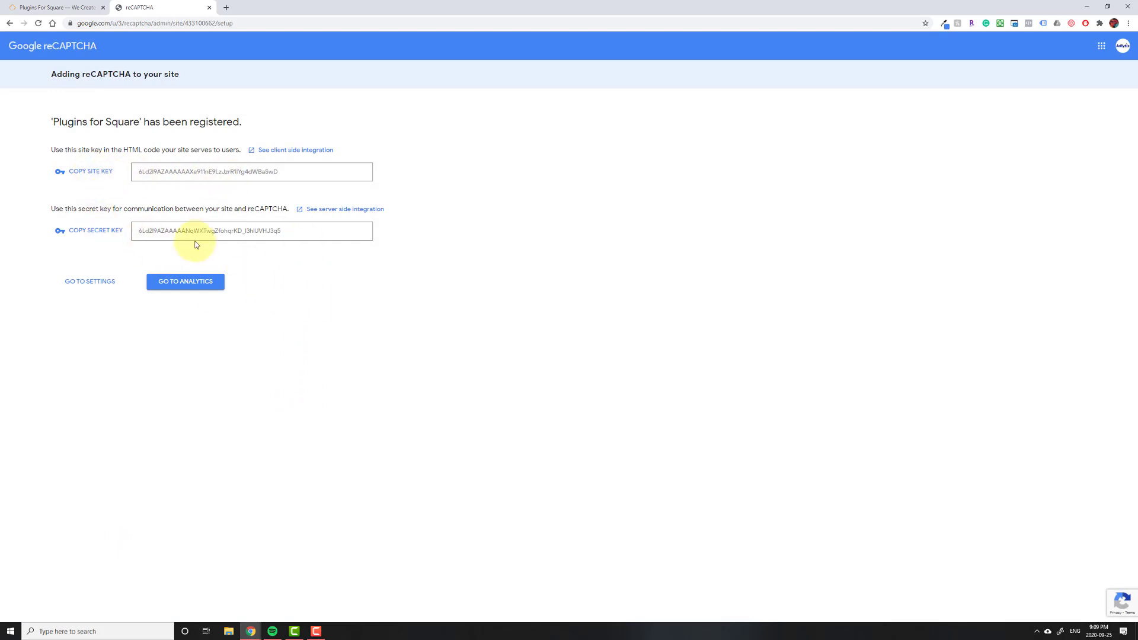
Open Squarespace Settings > Advanced > External API Keys
{"action": "left_click", "coordinate": [48, 8]}
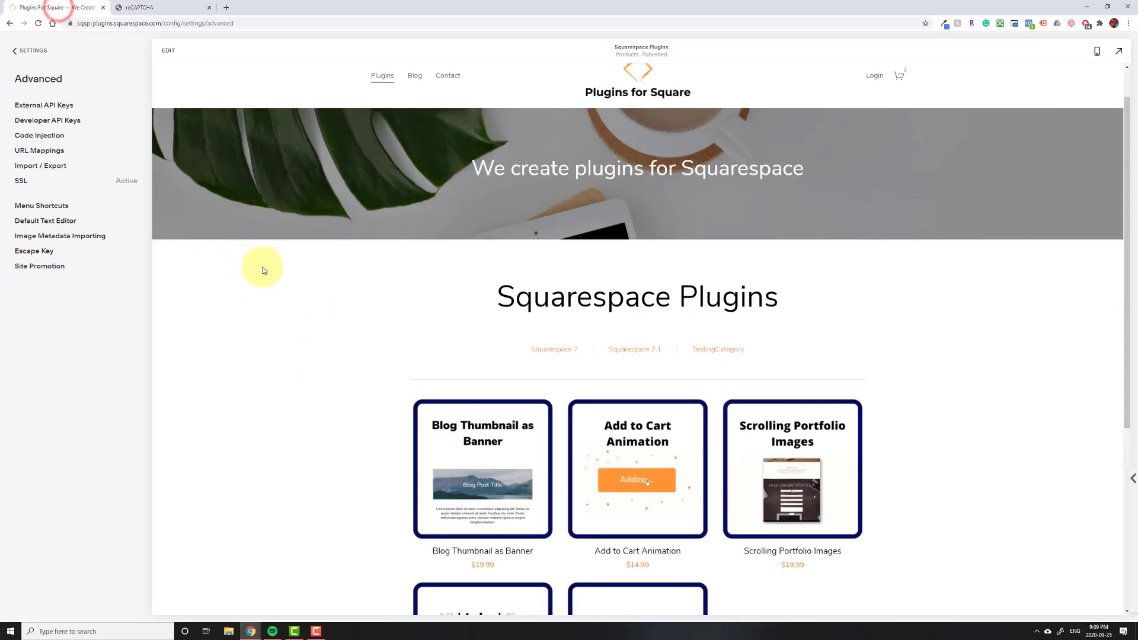
{"action": "left_click", "coordinate": [14, 49]}
{"action": "left_click", "coordinate": [16, 50]}
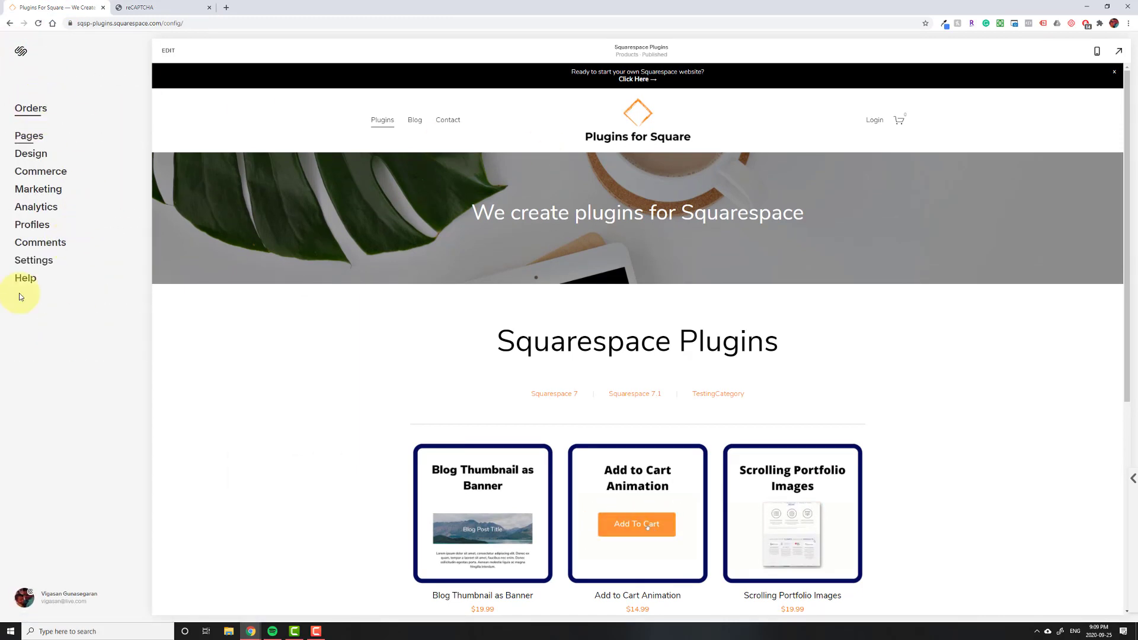
{"action": "left_click", "coordinate": [39, 267]}
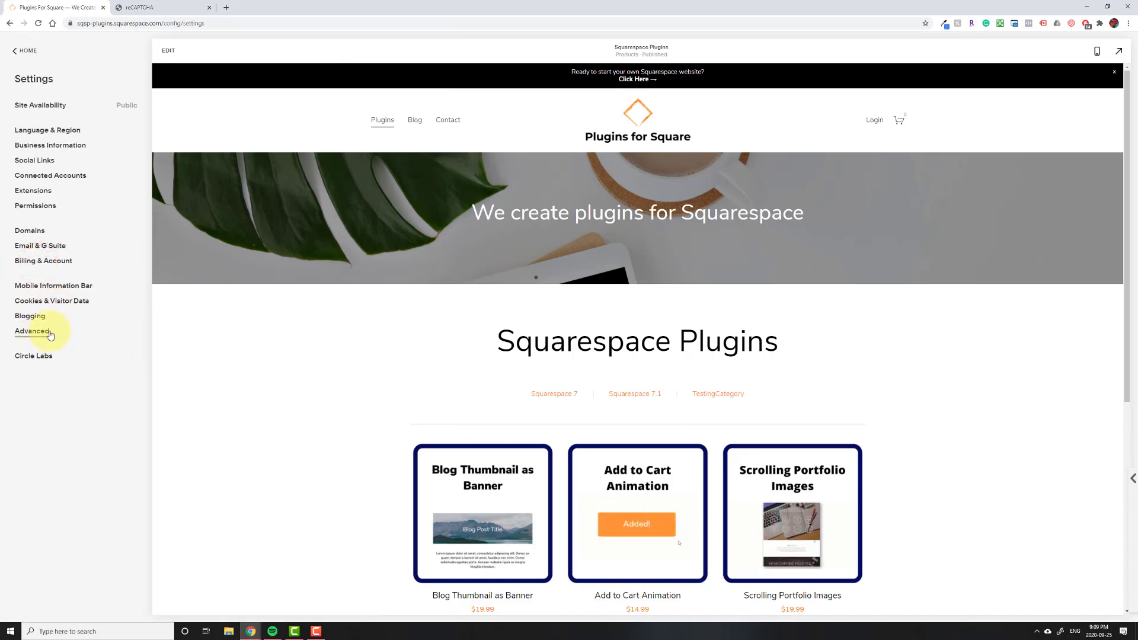
{"action": "left_click", "coordinate": [34, 332]}
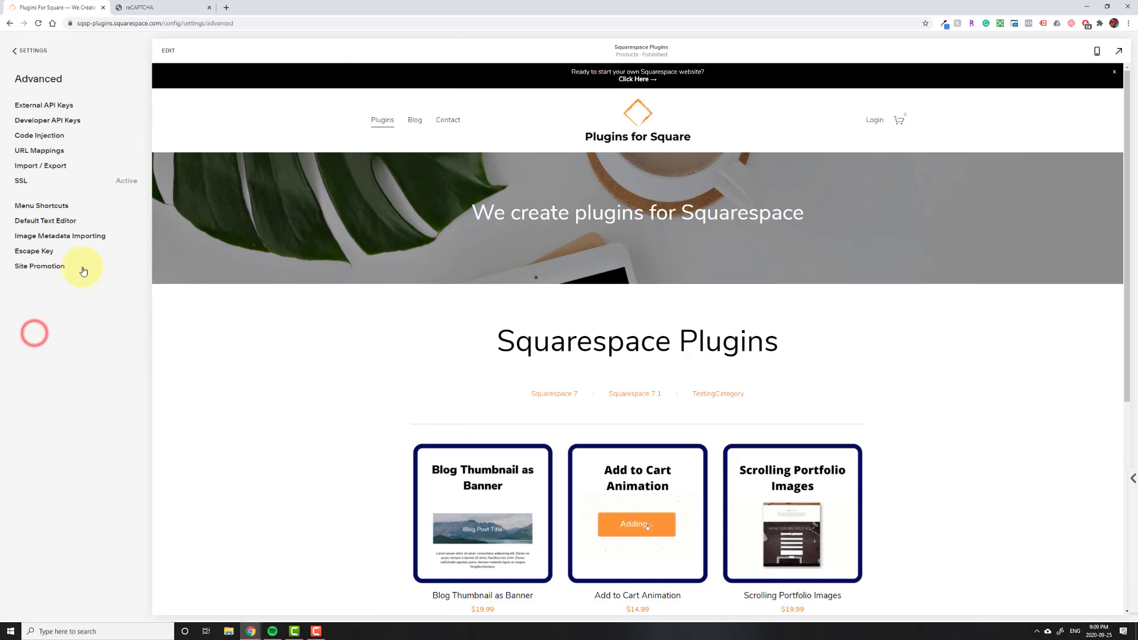
{"action": "left_click", "coordinate": [47, 111]}
Paste the reCAPTCHA site key into Squarespace's Site Key field
{"action": "left_click", "coordinate": [138, 9]}
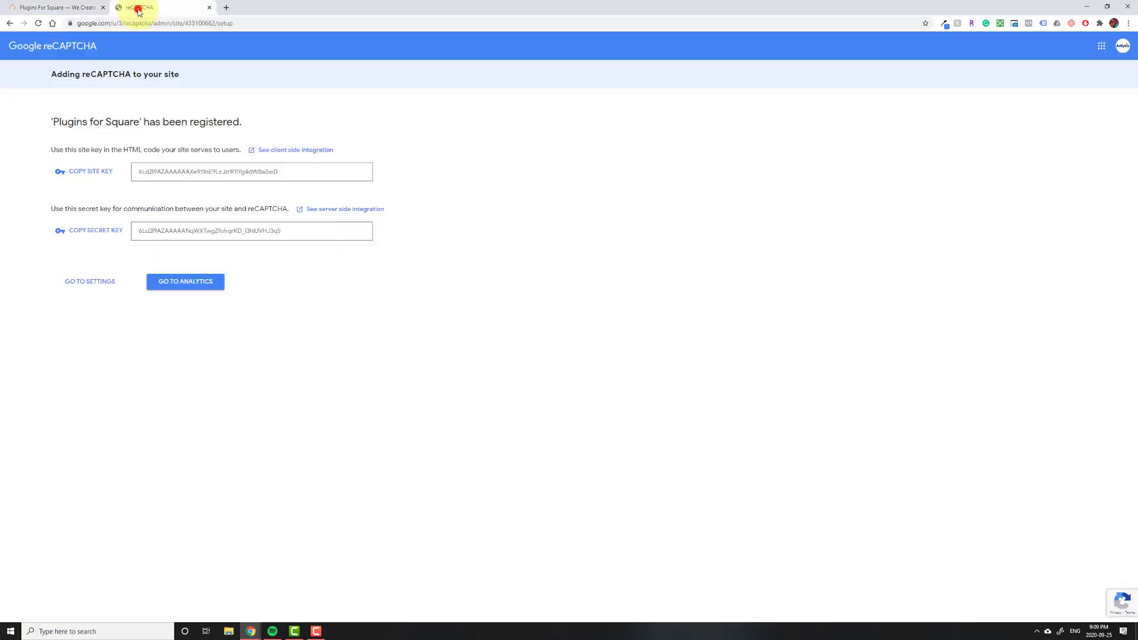
{"action": "left_click", "coordinate": [87, 172]}
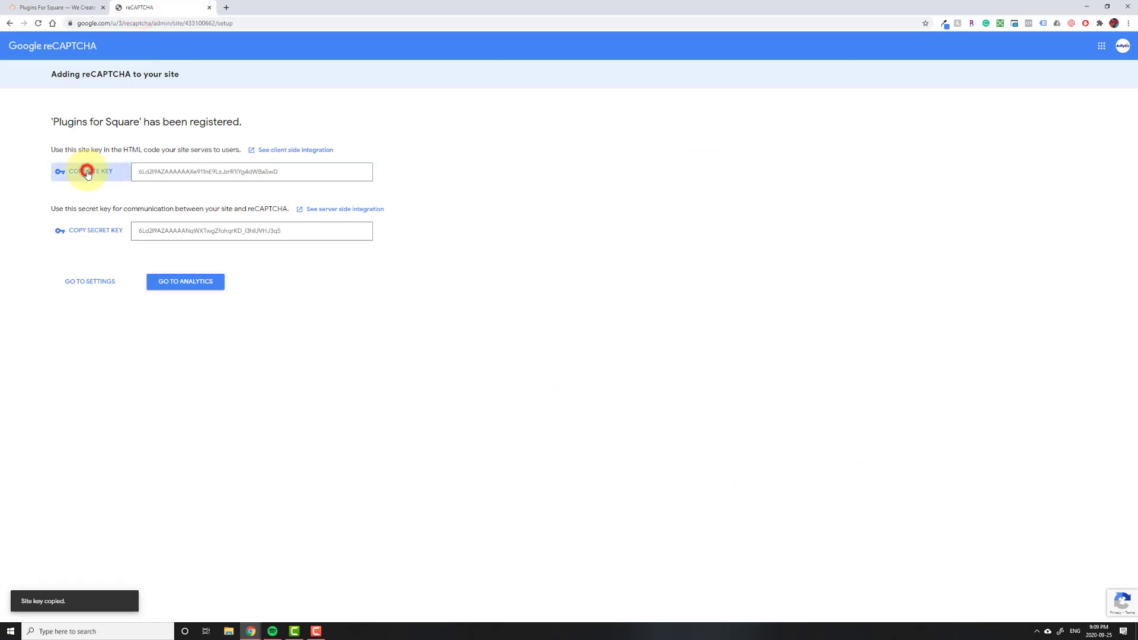
{"action": "left_click", "coordinate": [70, 6]}
{"action": "right_click", "coordinate": [61, 317]}
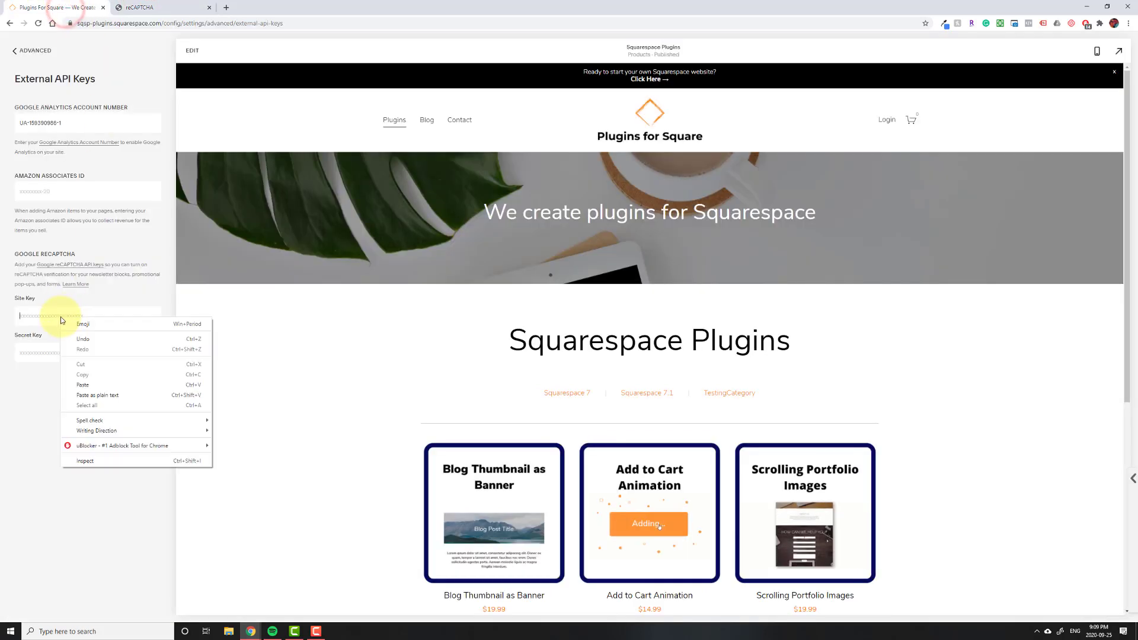
{"action": "left_click", "coordinate": [98, 385]}
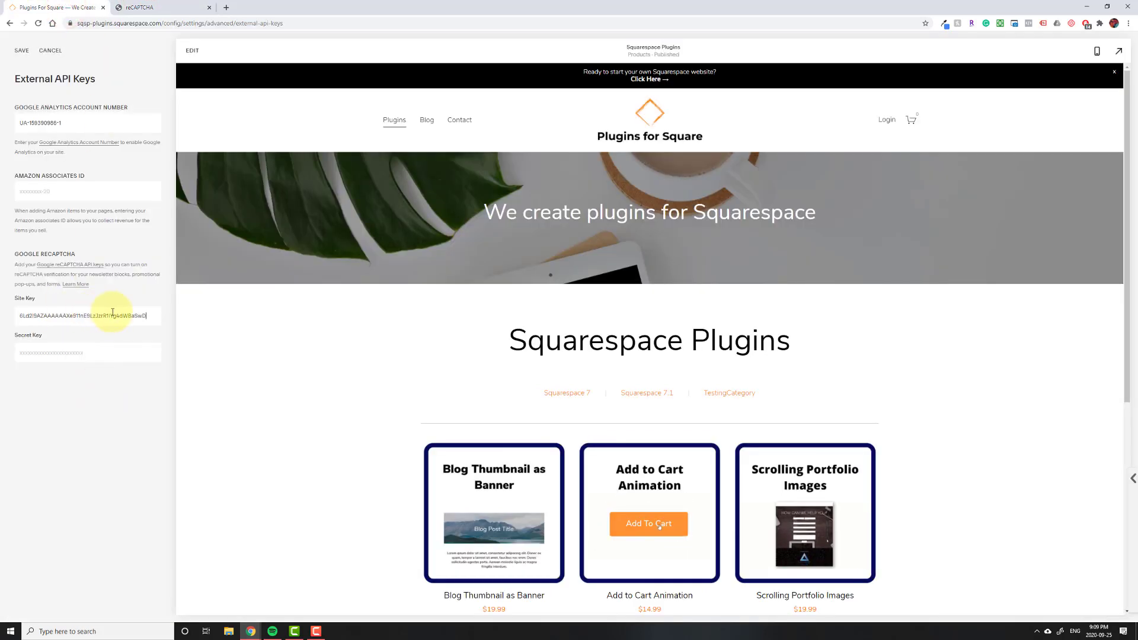
Paste the reCAPTCHA secret key into the Secret Key field, save, and go back to Advanced
{"action": "left_click", "coordinate": [144, 8]}
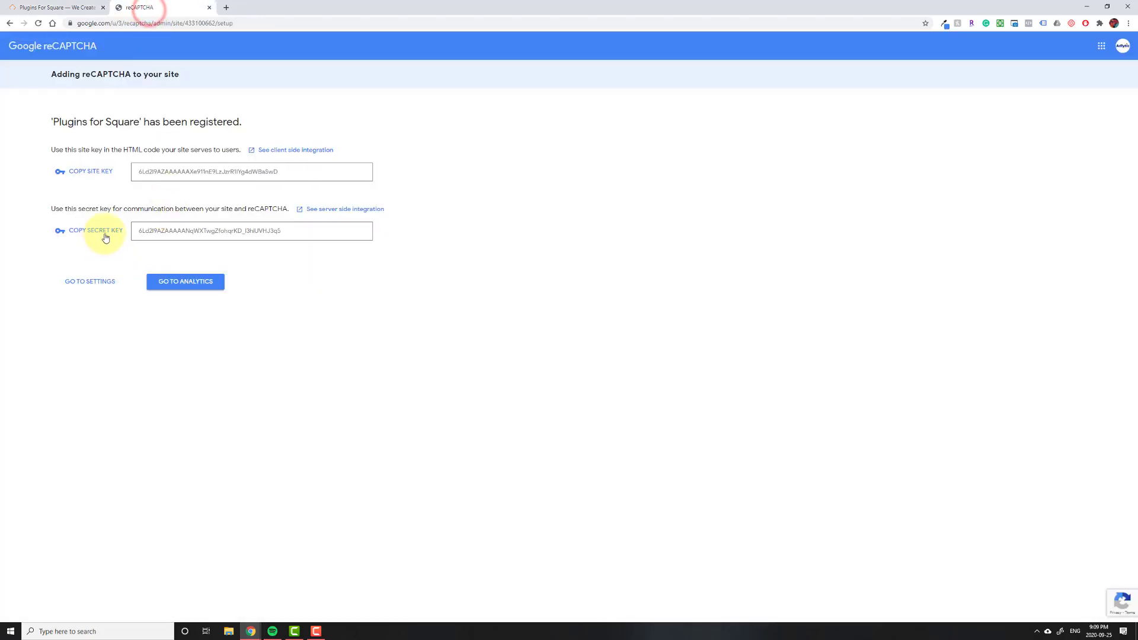
{"action": "left_click", "coordinate": [106, 238]}
{"action": "left_click", "coordinate": [70, 7]}
{"action": "left_click", "coordinate": [60, 355]}
{"action": "right_click", "coordinate": [51, 355]}
{"action": "left_click", "coordinate": [82, 422]}
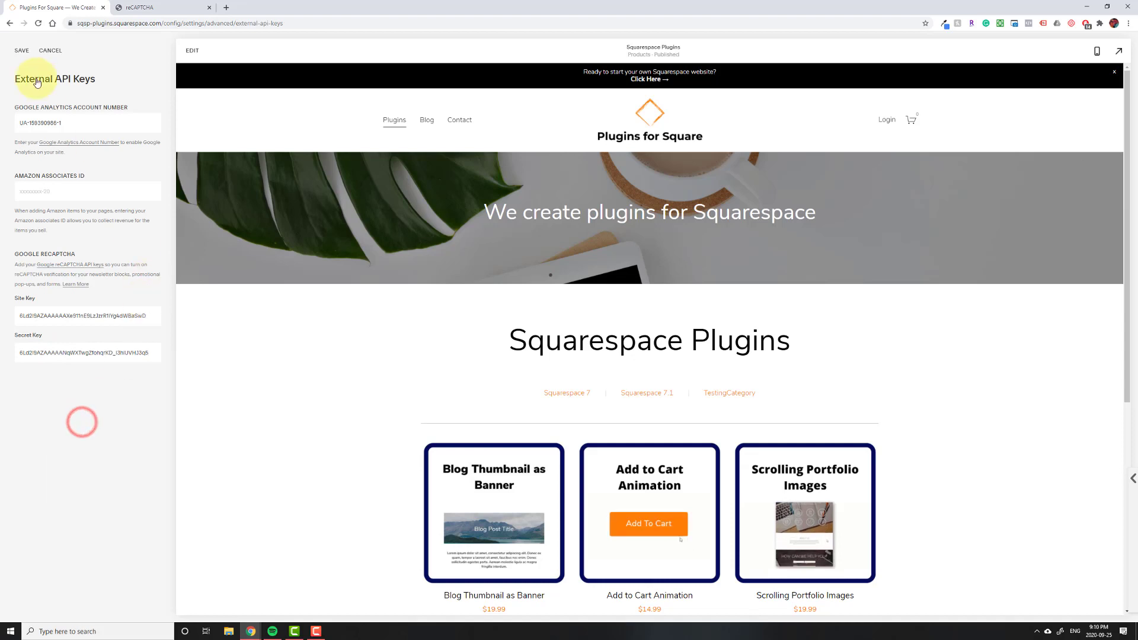
{"action": "left_click", "coordinate": [21, 50]}
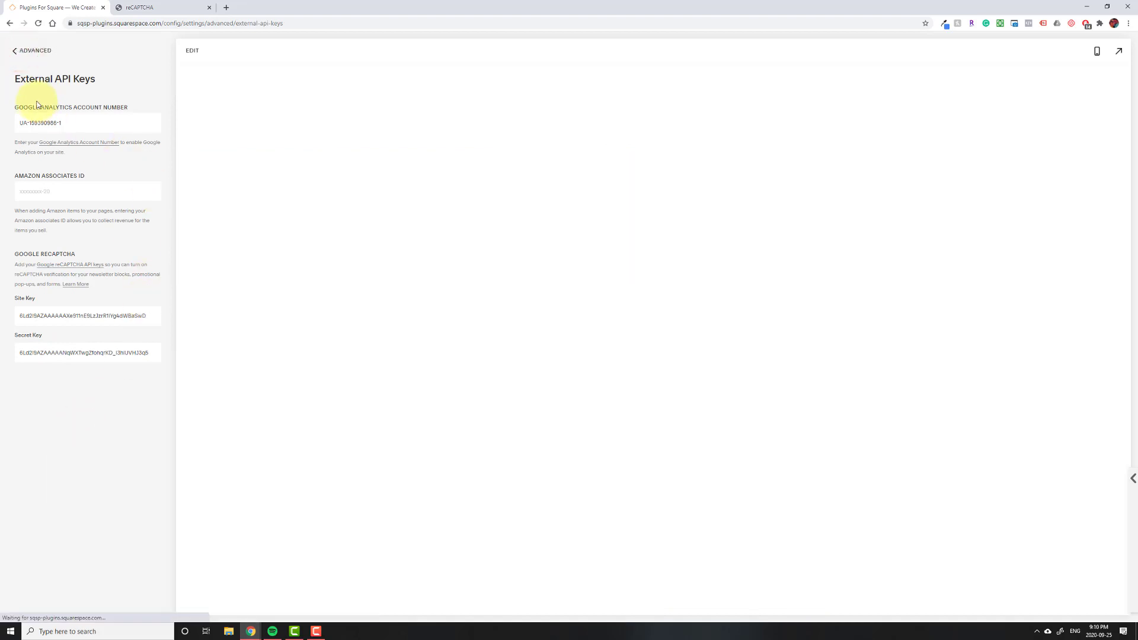
{"action": "left_click", "coordinate": [18, 51]}
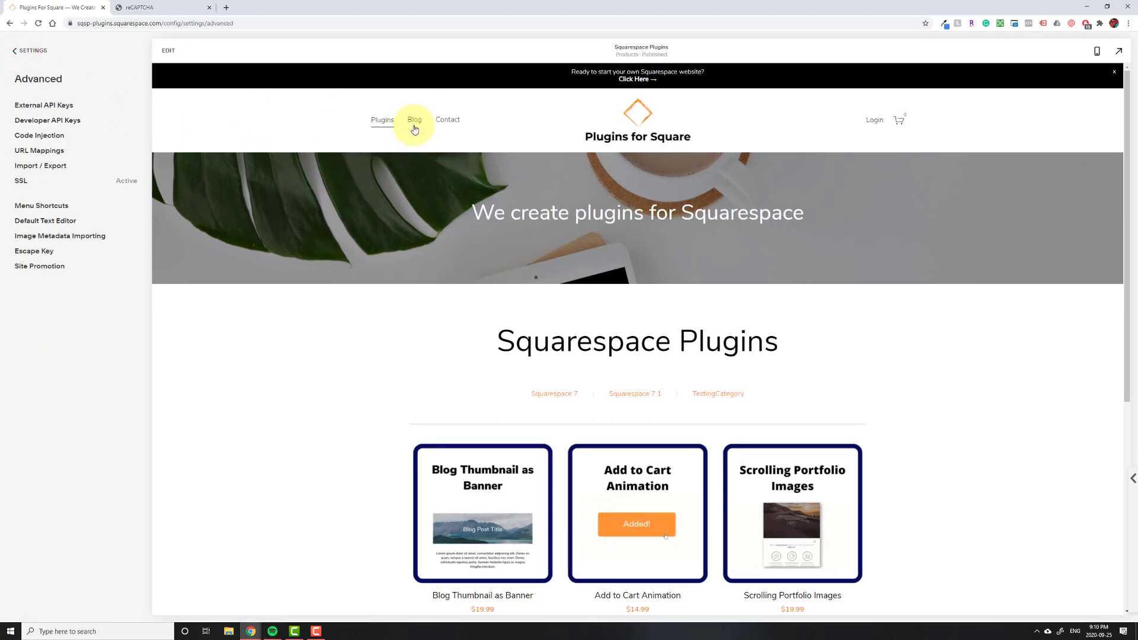
Set the Contact page form's reCAPTCHA theme to Light
{"action": "left_click", "coordinate": [452, 120]}
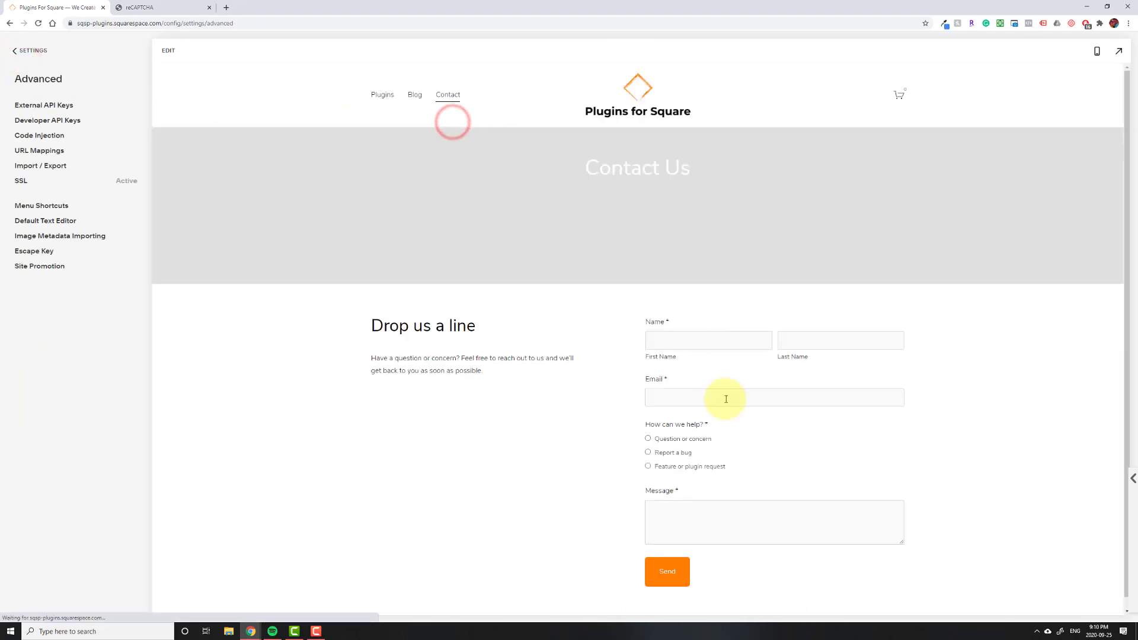
{"action": "left_click", "coordinate": [173, 53]}
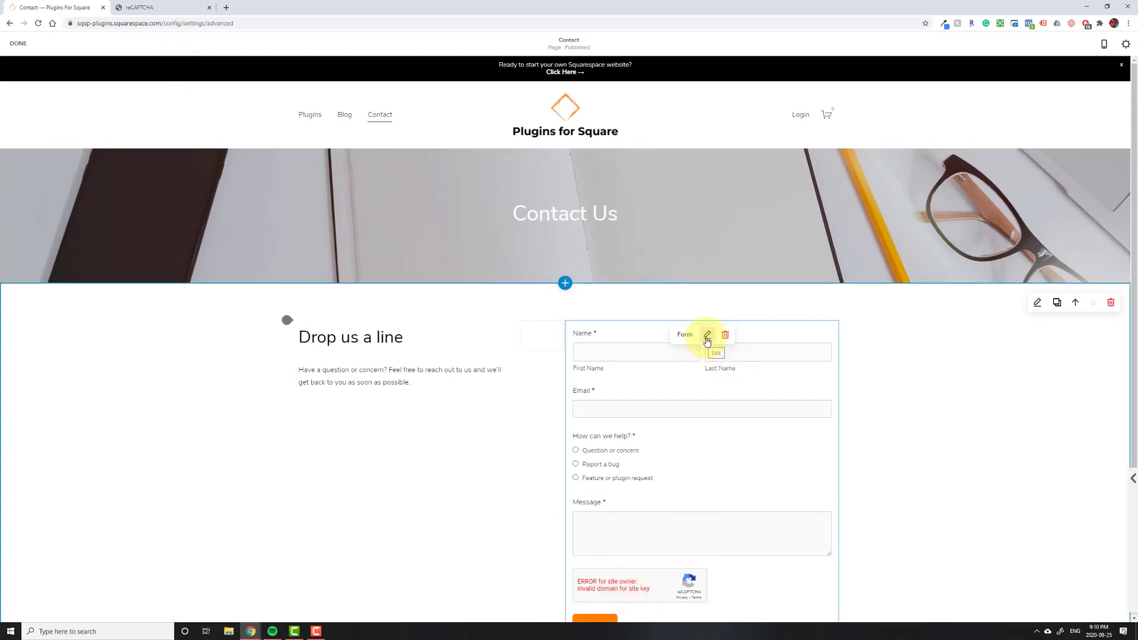
{"action": "left_click", "coordinate": [706, 336]}
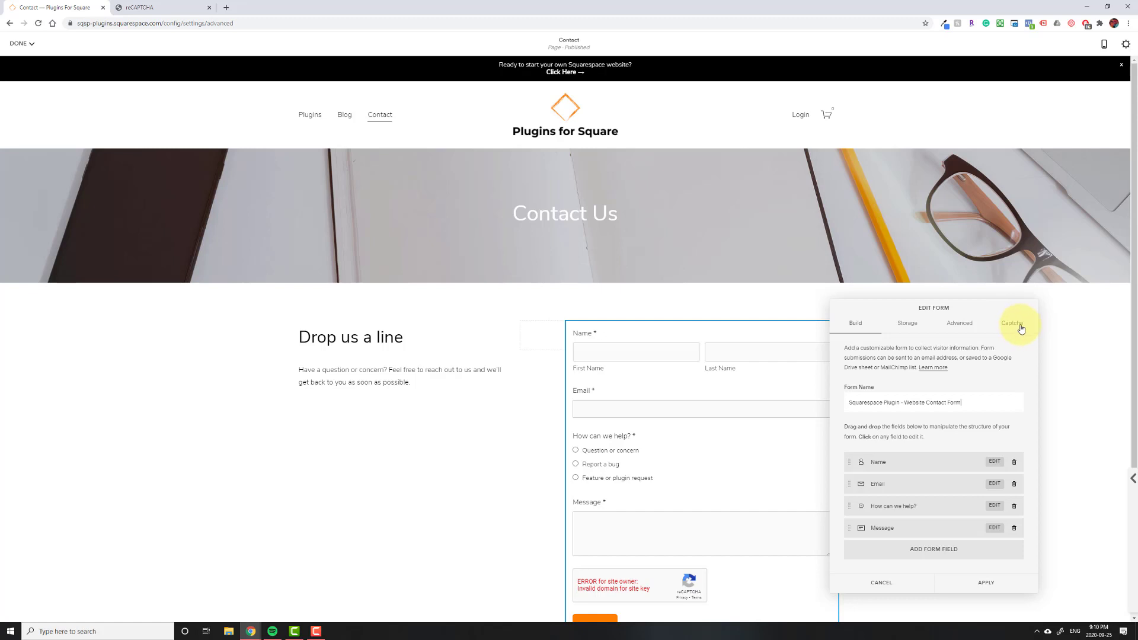
{"action": "left_click", "coordinate": [1019, 328]}
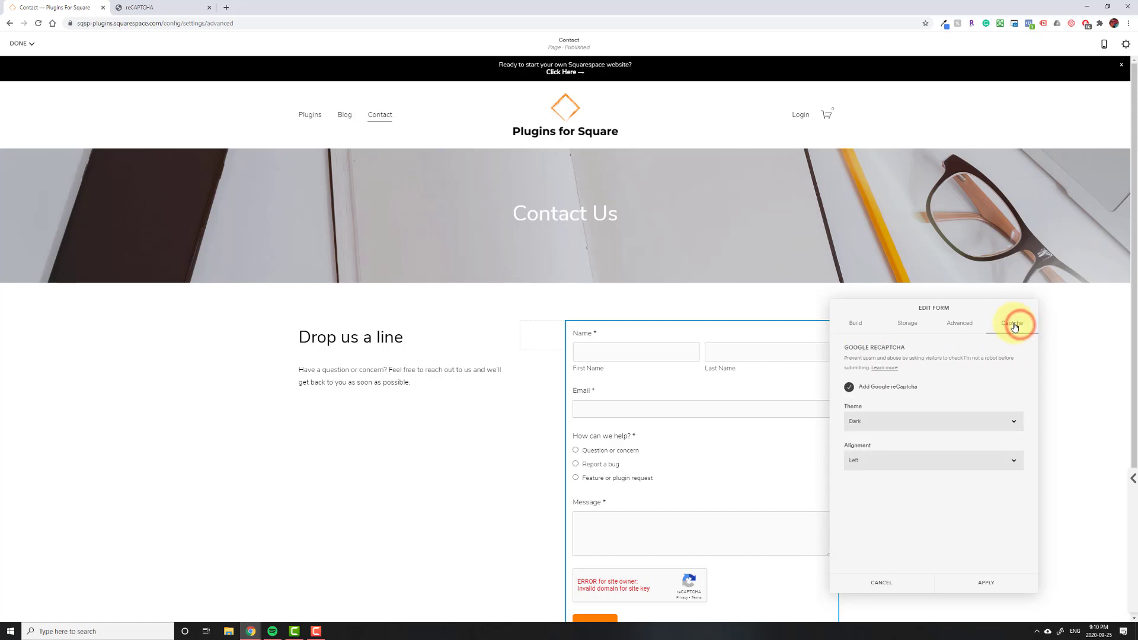
{"action": "scroll", "coordinate": [723, 371], "scroll_direction": "down", "scroll_amount": 2}
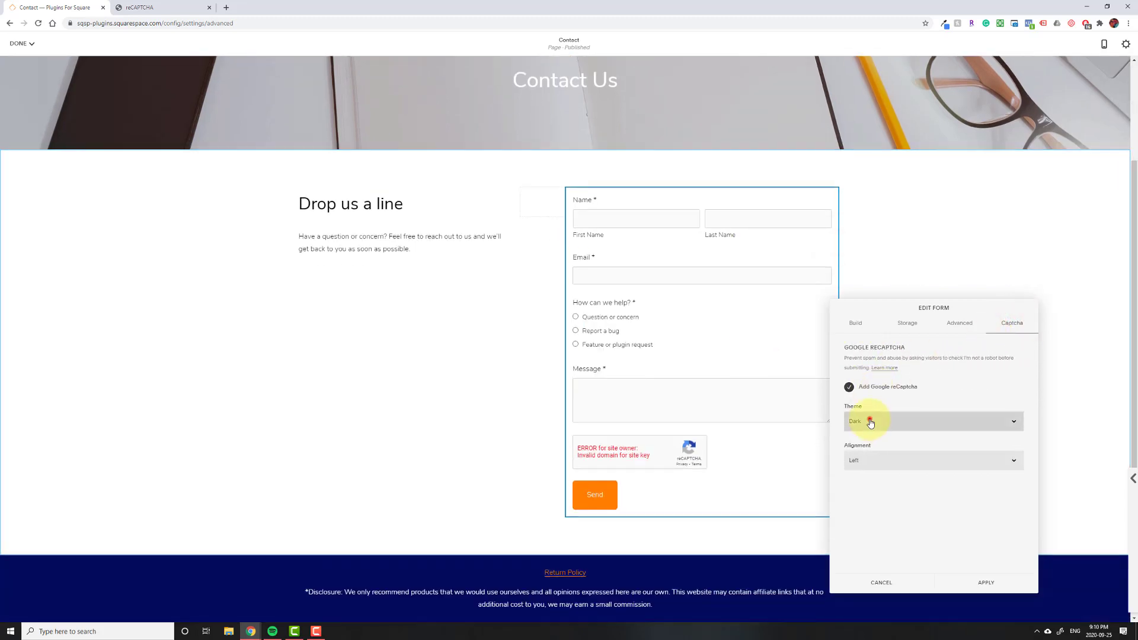
{"action": "left_click", "coordinate": [869, 419]}
{"action": "left_click", "coordinate": [863, 436]}
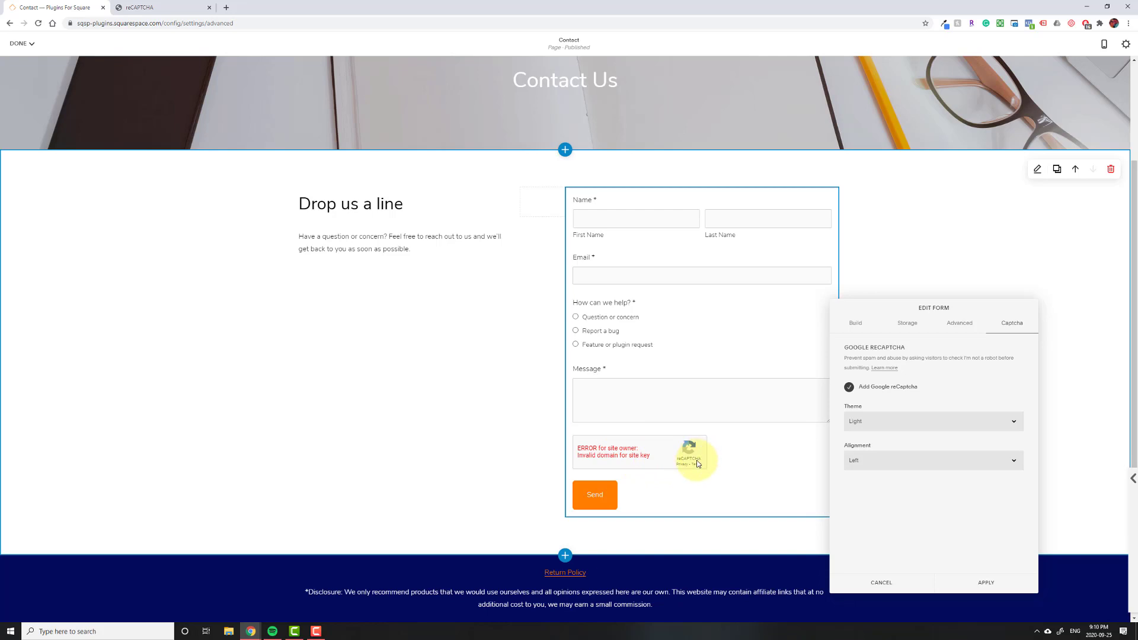
Load the live pluginsforsquare.com Contact page in a new tab
{"action": "left_click", "coordinate": [226, 7]}
{"action": "type", "text": "pluginsforsquare.com"}
{"action": "key", "text": "Return"}
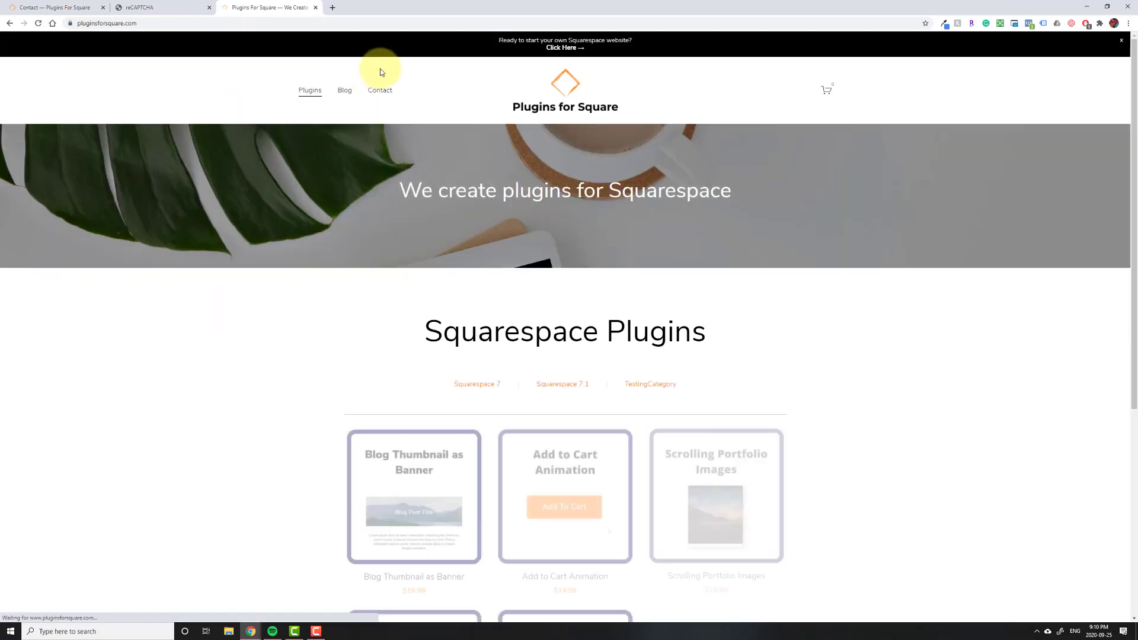
{"action": "left_click", "coordinate": [381, 92]}
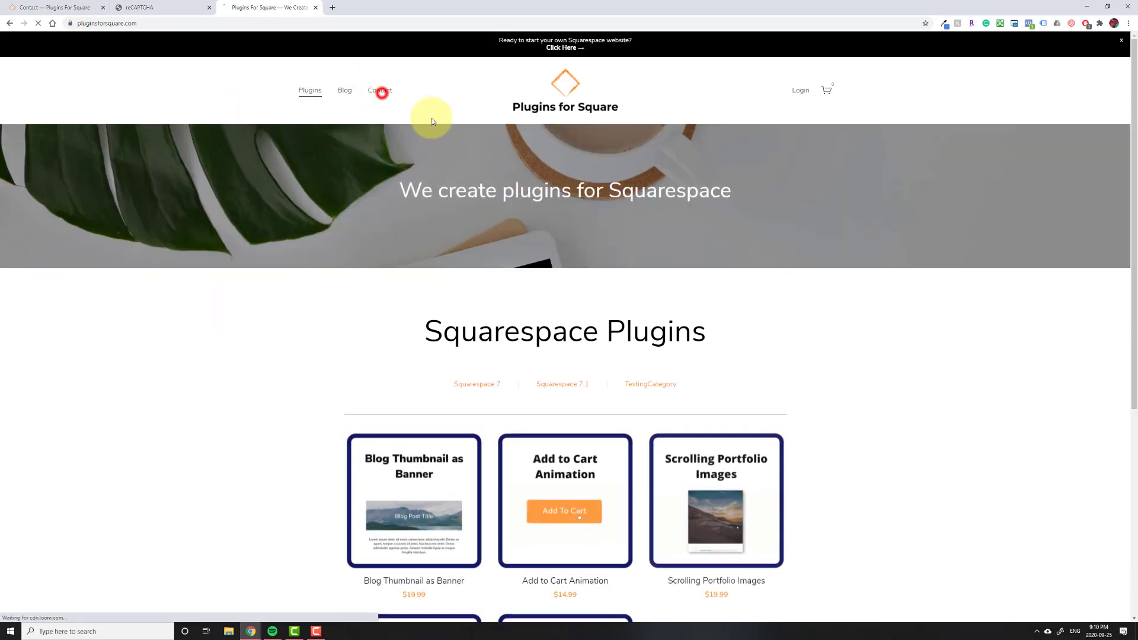
{"action": "scroll", "coordinate": [652, 486], "scroll_direction": "down", "scroll_amount": 3}
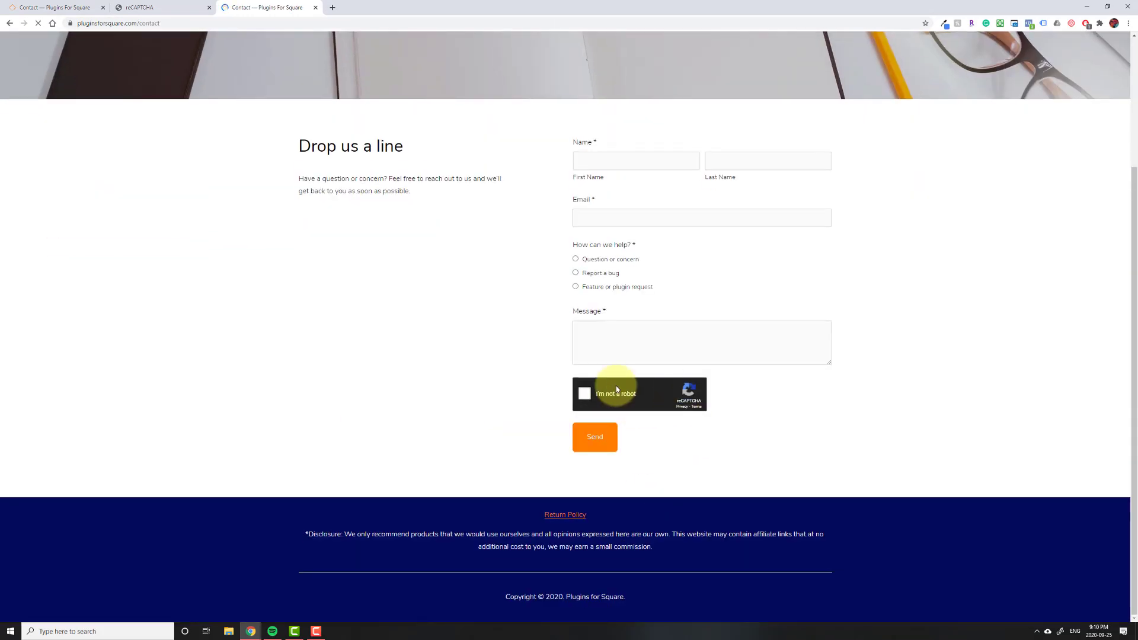
Change the form's reCAPTCHA theme to Dark, apply, and save, revealing an invalid-domain error
{"action": "left_click", "coordinate": [53, 7]}
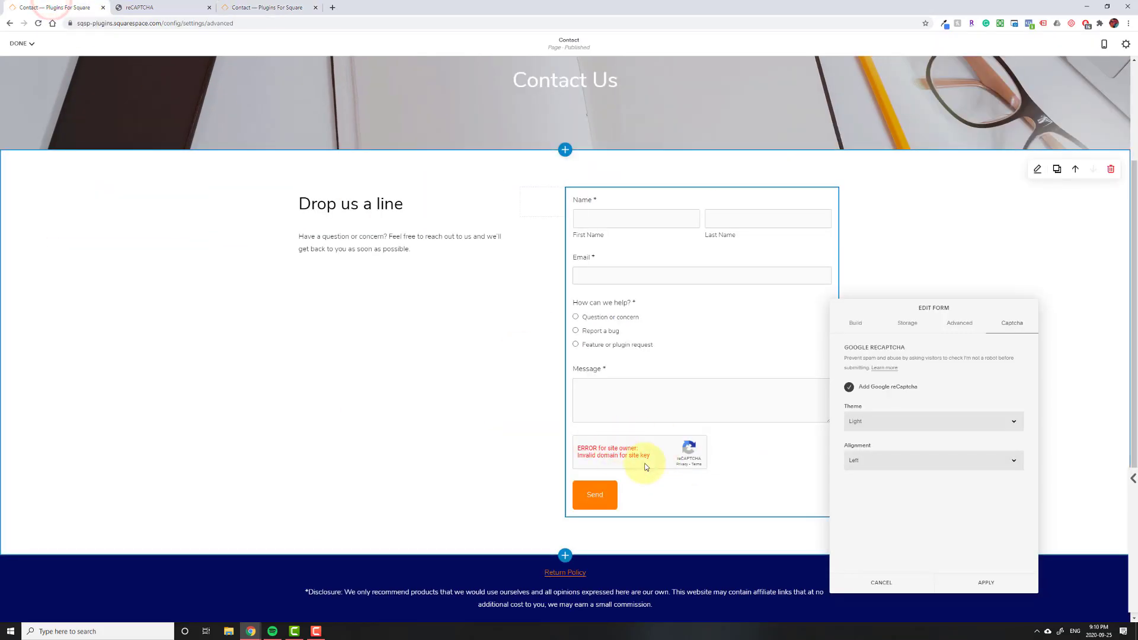
{"action": "left_click", "coordinate": [874, 421]}
{"action": "left_click", "coordinate": [844, 441]}
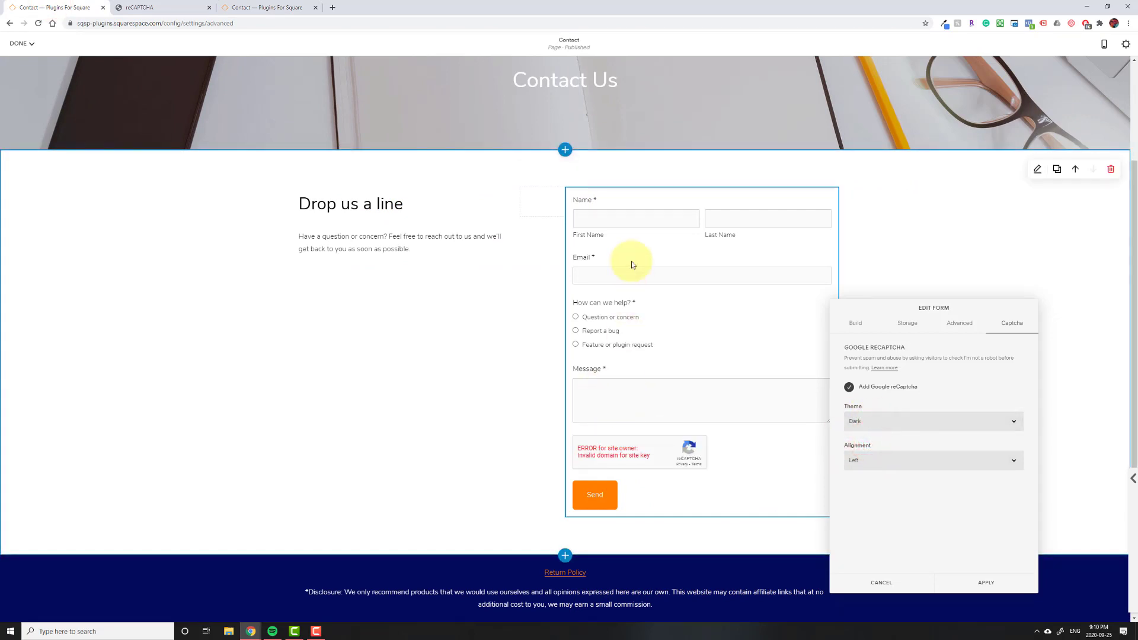
{"action": "left_click", "coordinate": [1004, 587]}
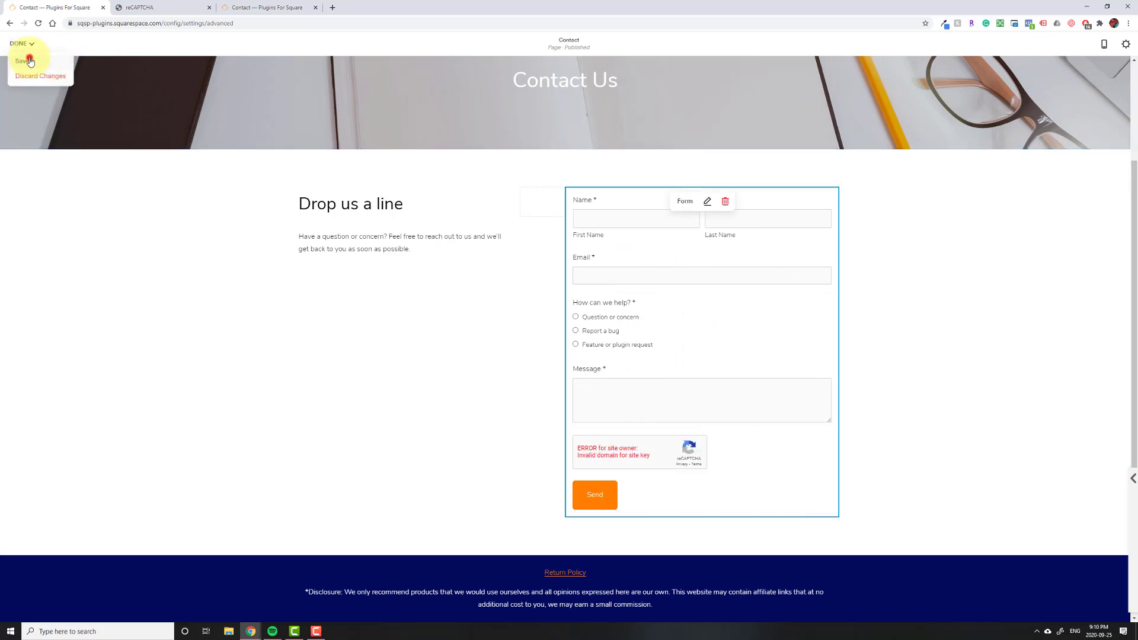
{"action": "left_click", "coordinate": [22, 43]}
{"action": "scroll", "coordinate": [682, 456], "scroll_direction": "down", "scroll_amount": 3}
{"action": "left_click_drag", "start_coordinate": [652, 398], "coordinate": [715, 398]}
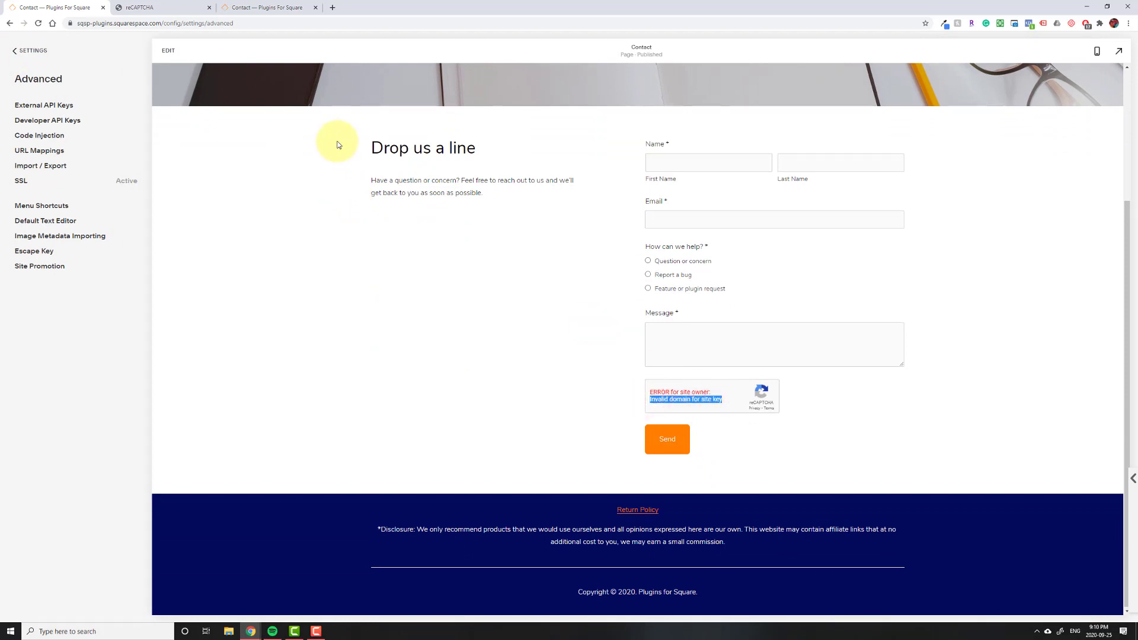
{"action": "left_click", "coordinate": [270, 8]}
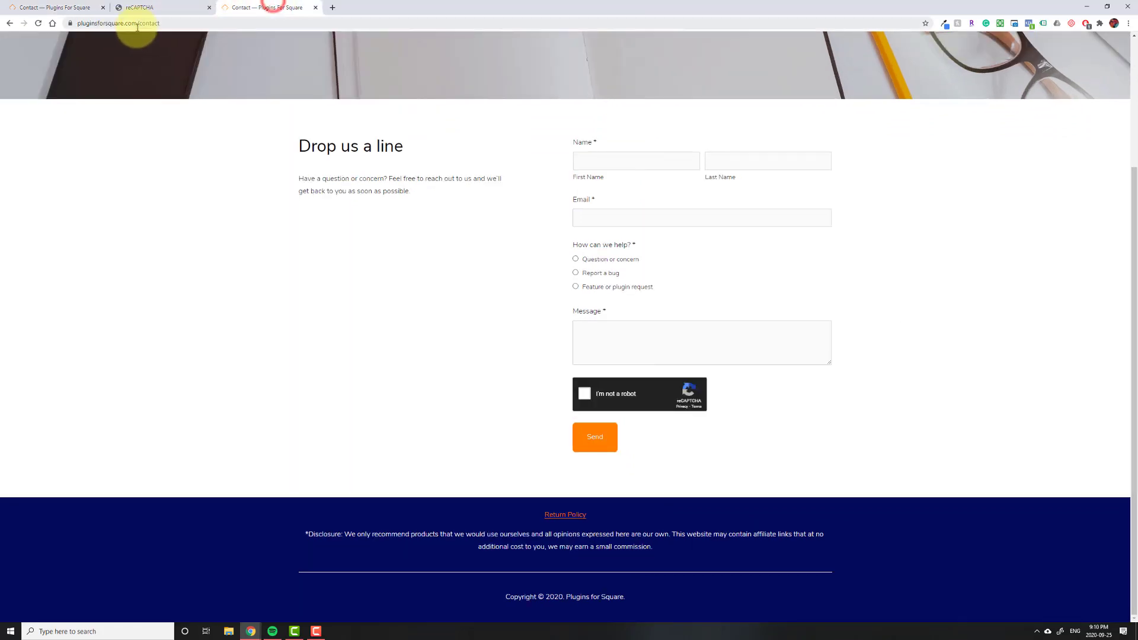
{"action": "left_click_drag", "start_coordinate": [137, 23], "coordinate": [80, 24]}
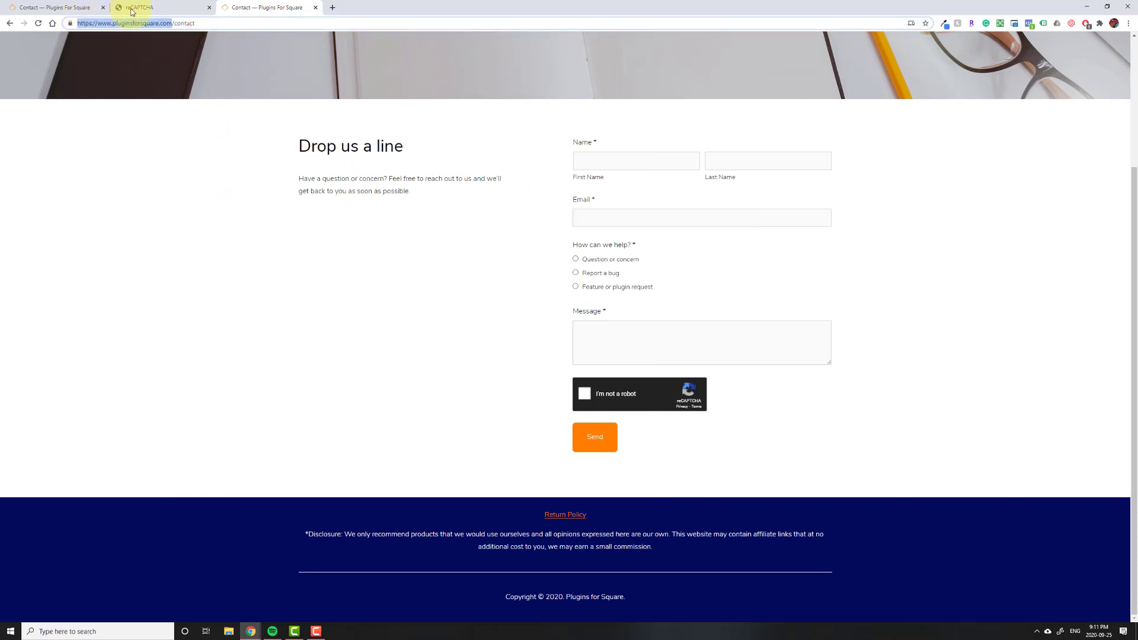
{"action": "left_click", "coordinate": [48, 7]}
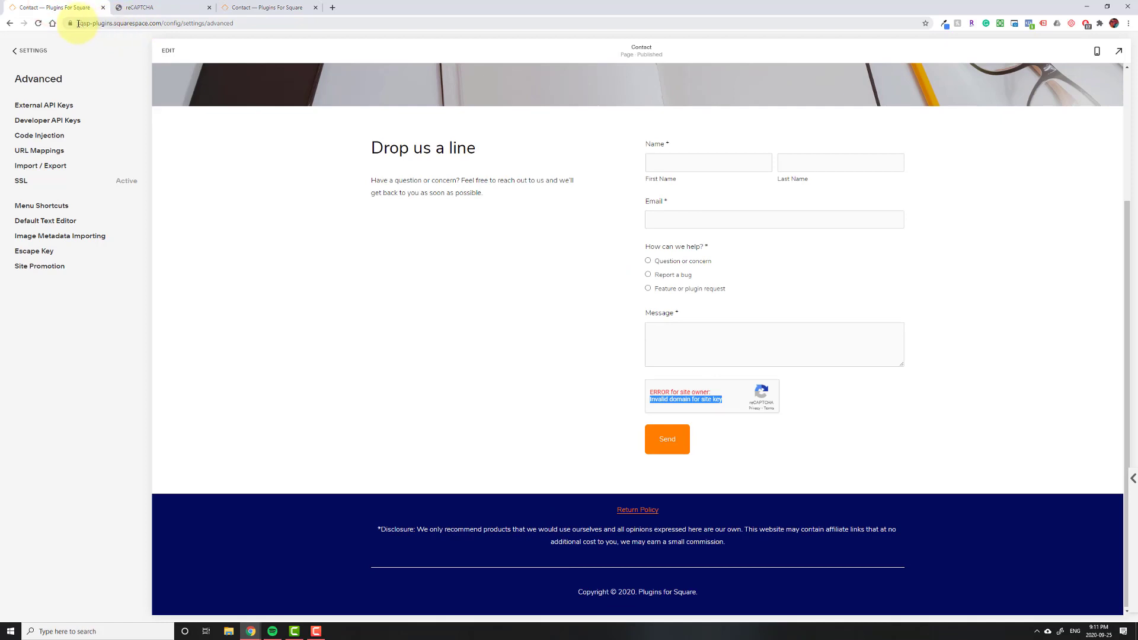
{"action": "left_click_drag", "start_coordinate": [78, 23], "coordinate": [160, 24]}
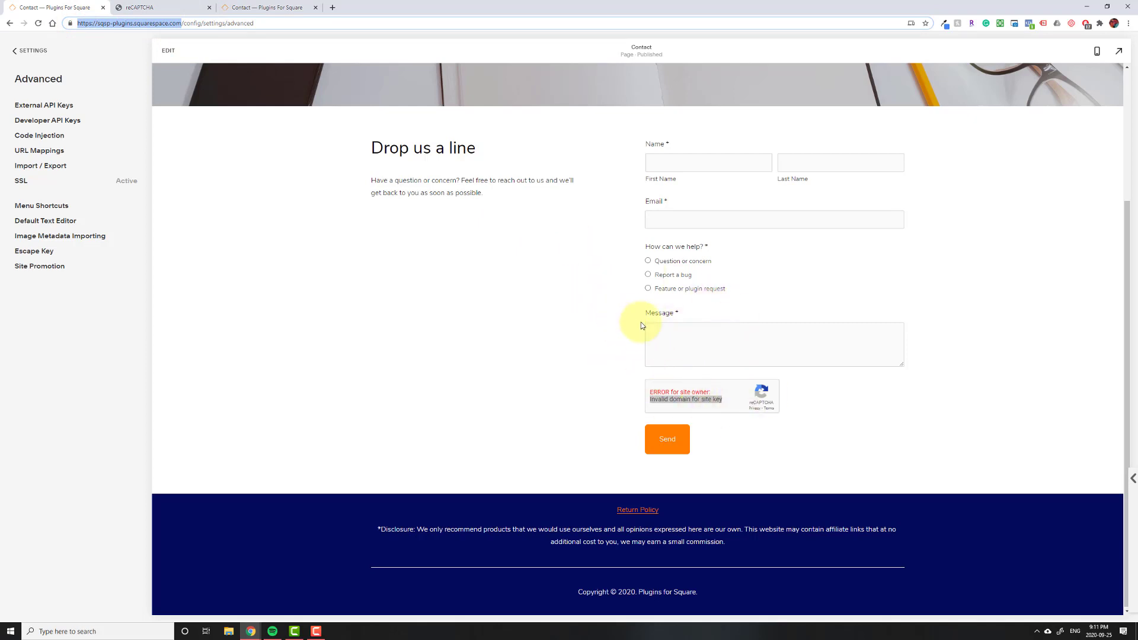
{"action": "left_click", "coordinate": [918, 394]}
{"action": "left_click", "coordinate": [665, 390]}
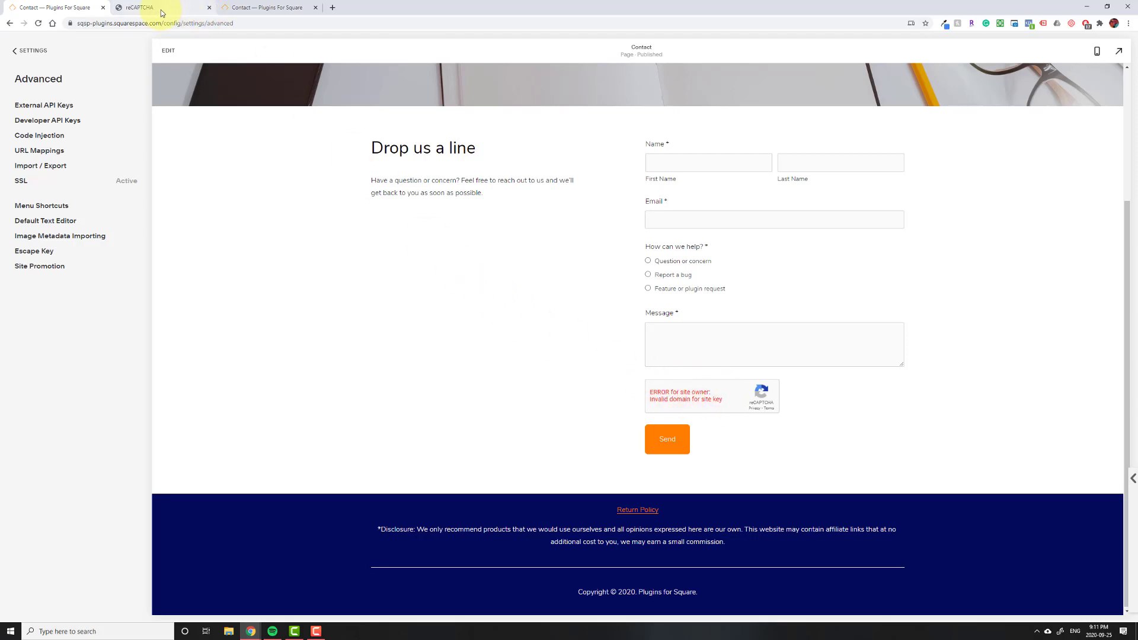
{"action": "left_click", "coordinate": [141, 7]}
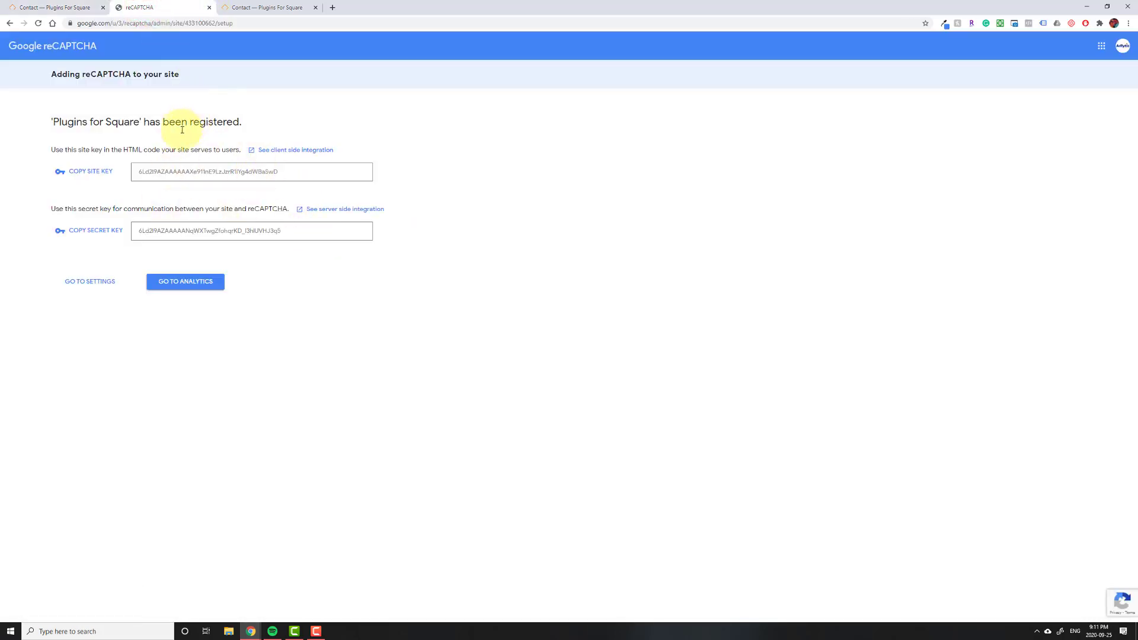
{"action": "left_click", "coordinate": [83, 285]}
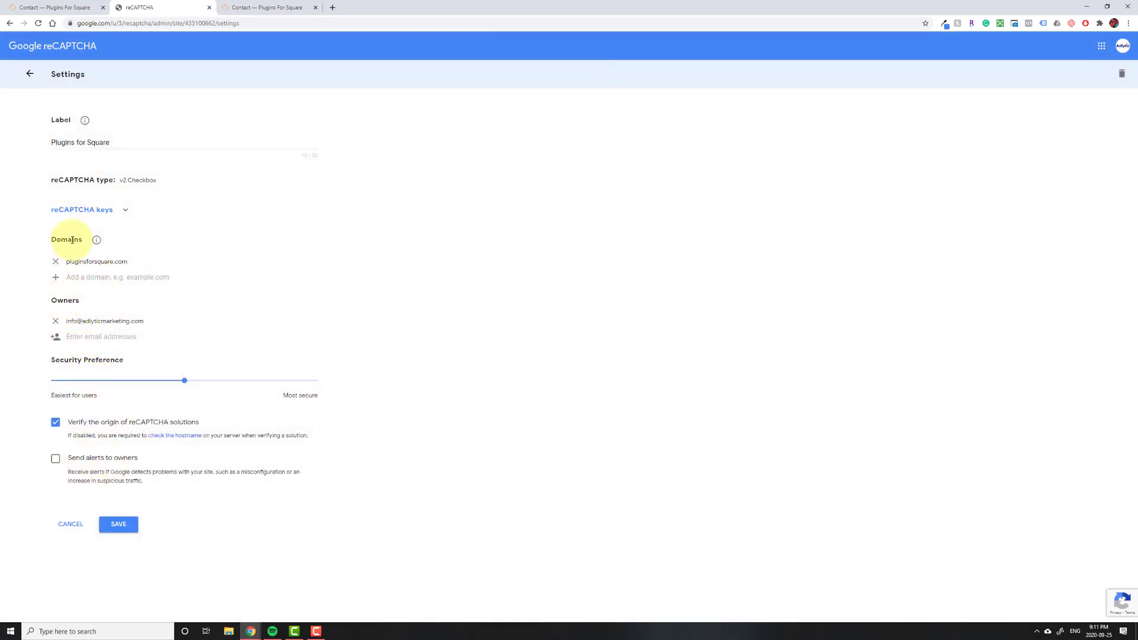
{"action": "left_click", "coordinate": [115, 277]}
{"action": "type", "text": "https://qsp-plugins.squarespace.com/"}
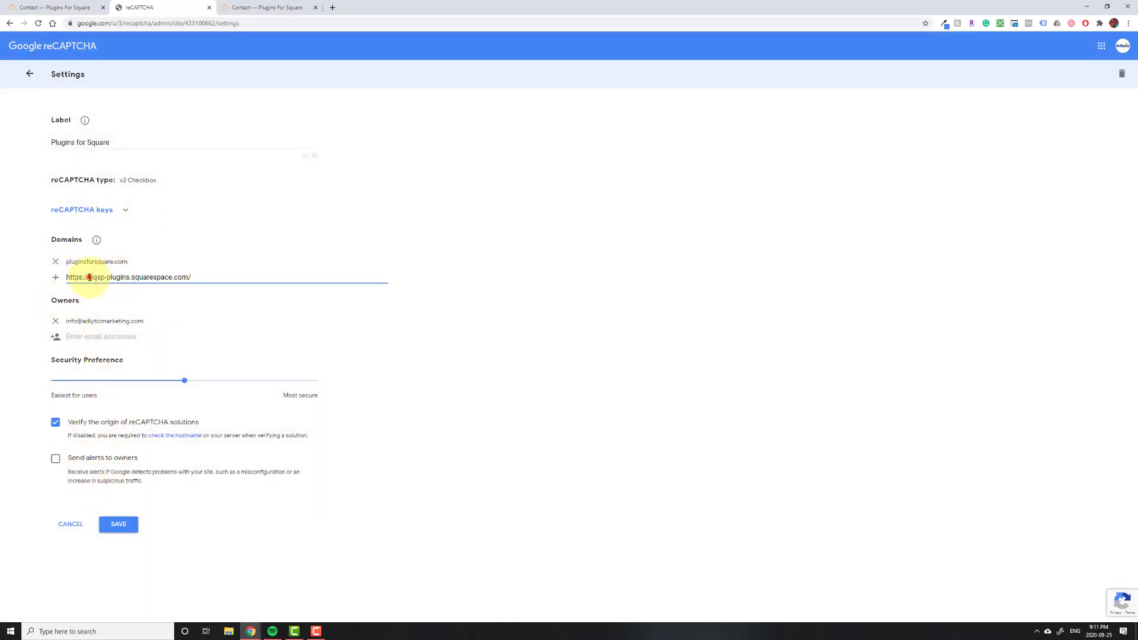
{"action": "left_click", "coordinate": [87, 277]}
{"action": "key", "text": "BackSpace"}
{"action": "key", "text": "BackSpace"}
{"action": "key", "text": "BackSpace"}
{"action": "key", "text": "BackSpace"}
{"action": "key", "text": "BackSpace"}
{"action": "key", "text": "BackSpace"}
{"action": "key", "text": "BackSpace"}
{"action": "key", "text": "BackSpace"}
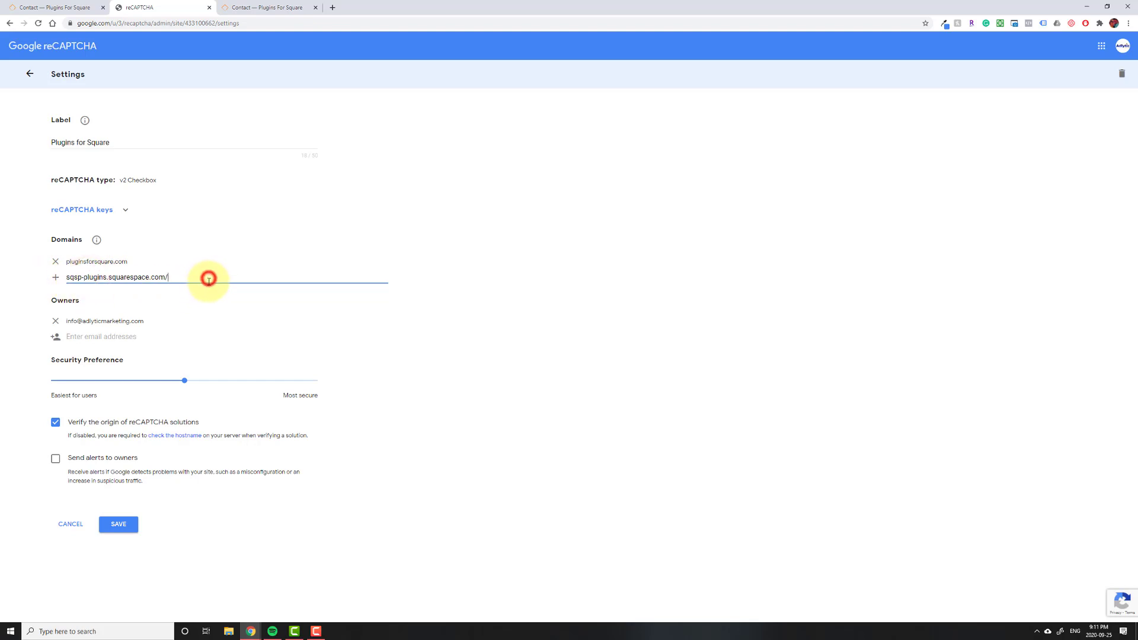
{"action": "key", "text": "Return"}
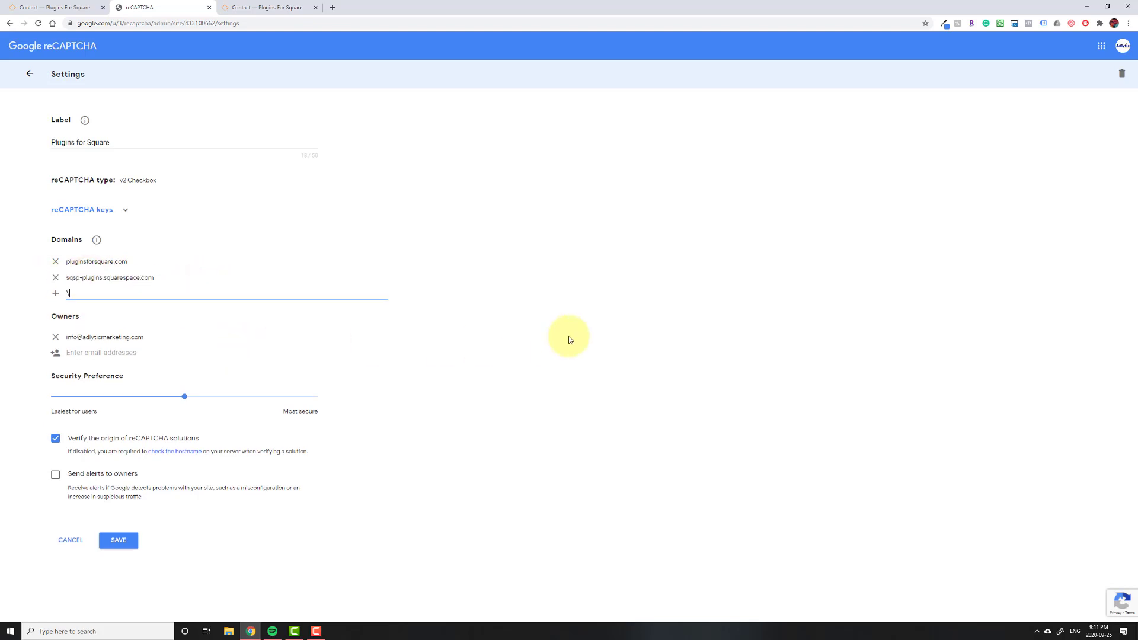
{"action": "left_click", "coordinate": [641, 383]}
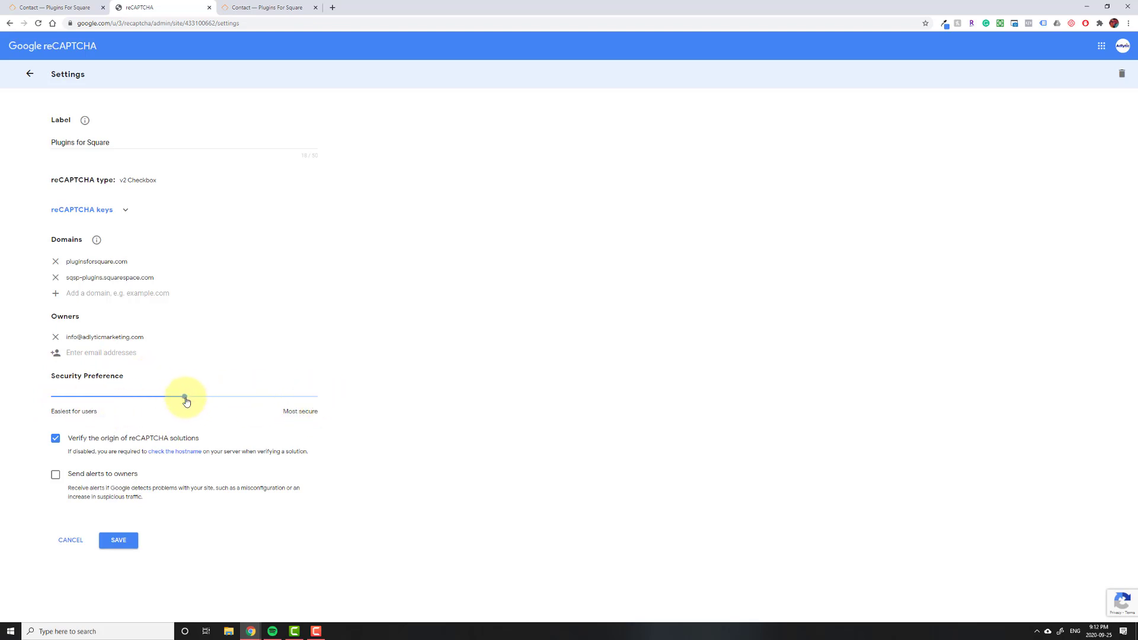
{"action": "left_click", "coordinate": [120, 541]}
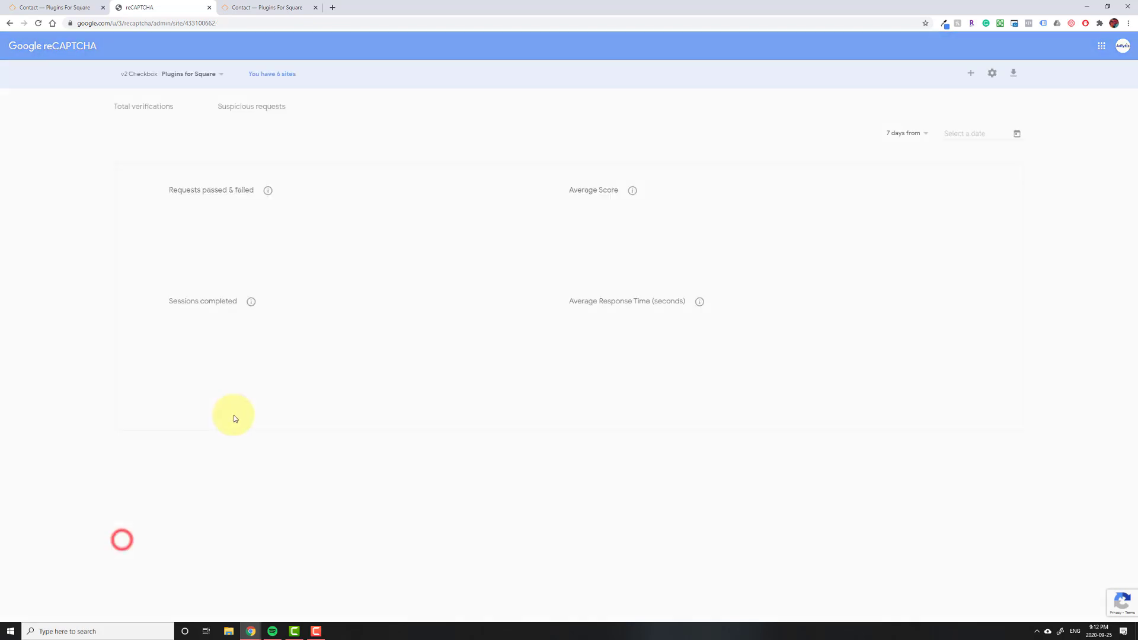
Reload the Squarespace Contact page and tick the now-working dark 'I'm not a robot' checkbox
{"action": "left_click", "coordinate": [54, 7]}
{"action": "scroll", "coordinate": [590, 146], "scroll_direction": "up", "scroll_amount": 3}
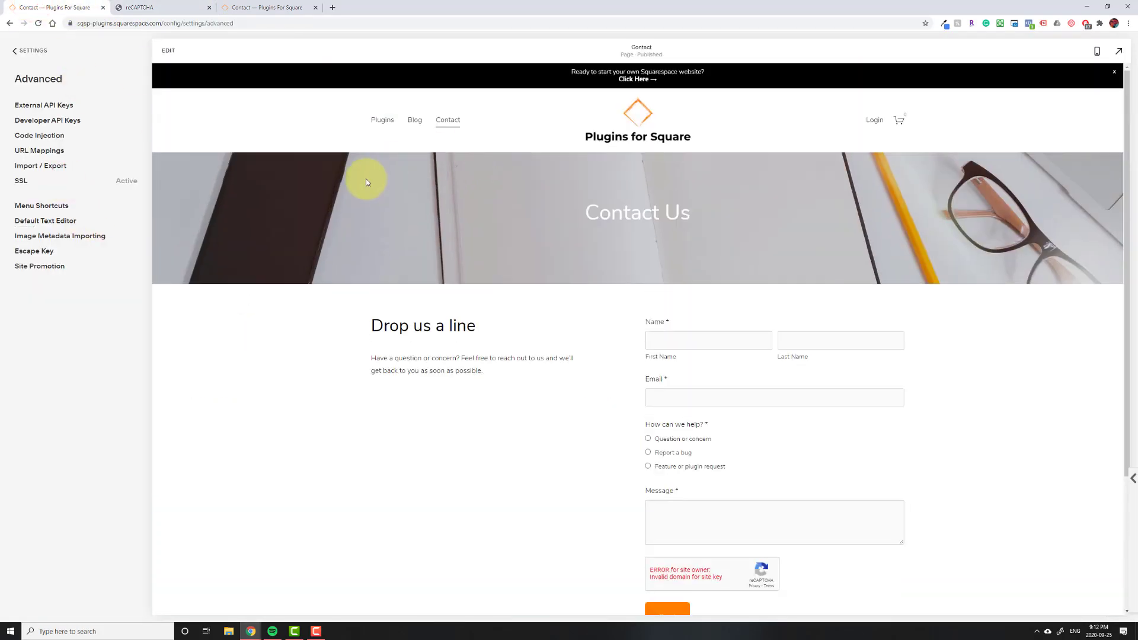
{"action": "left_click", "coordinate": [419, 122]}
{"action": "left_click", "coordinate": [64, 7]}
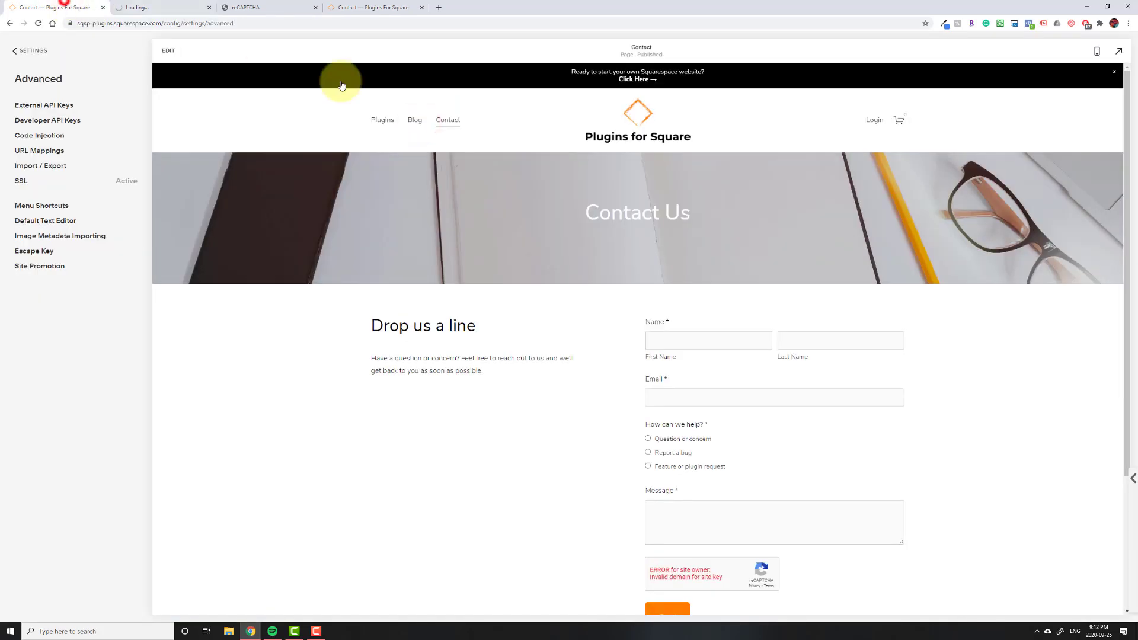
{"action": "left_click", "coordinate": [385, 122]}
{"action": "left_click", "coordinate": [451, 120]}
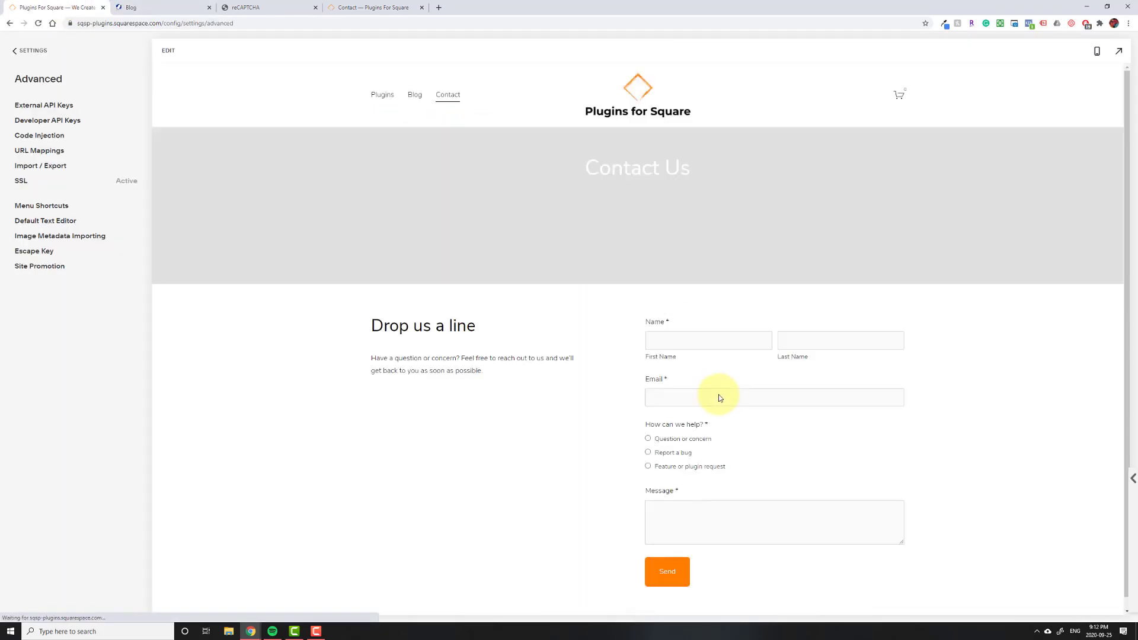
{"action": "scroll", "coordinate": [708, 433], "scroll_direction": "down", "scroll_amount": 3}
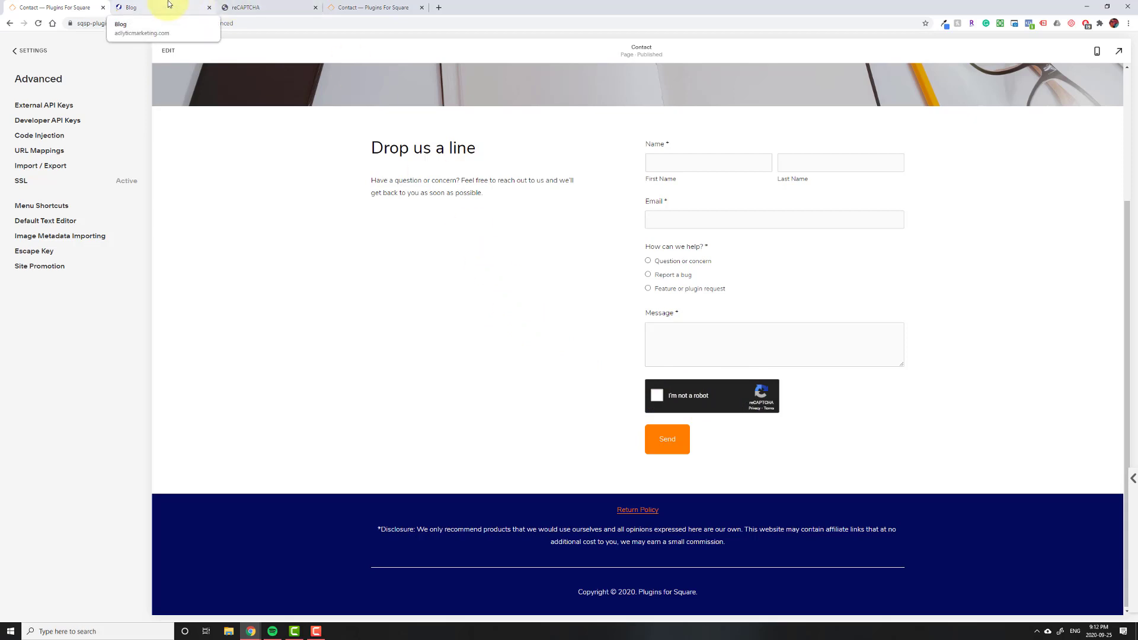
{"action": "left_click", "coordinate": [657, 396]}
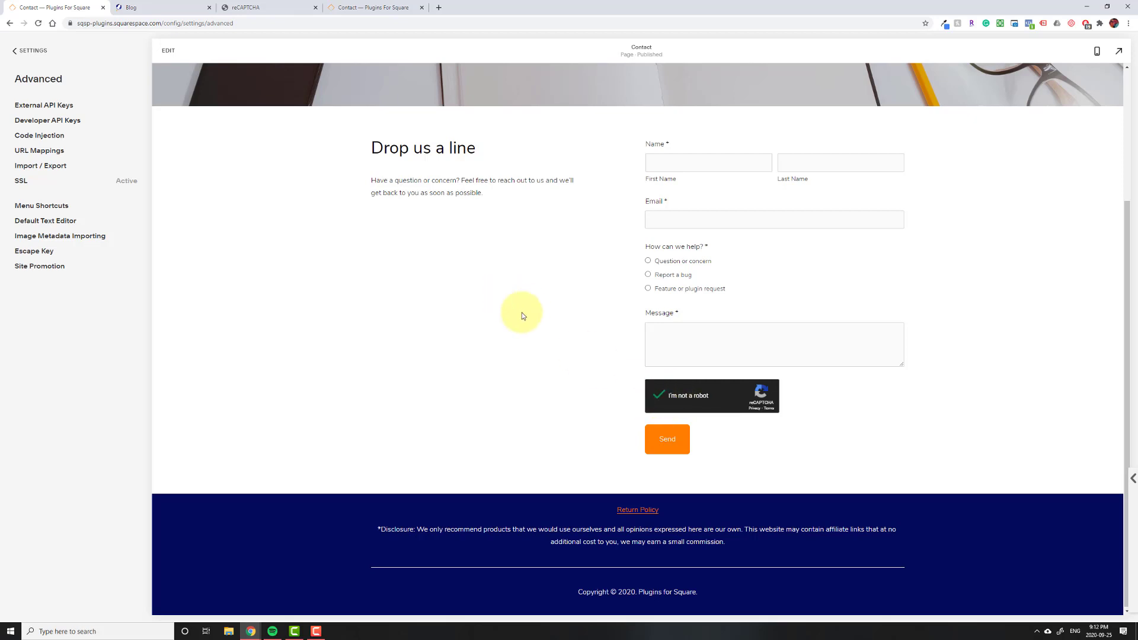
Open a new incognito window loaded with the Adlytic blog address
{"action": "left_click", "coordinate": [187, 8]}
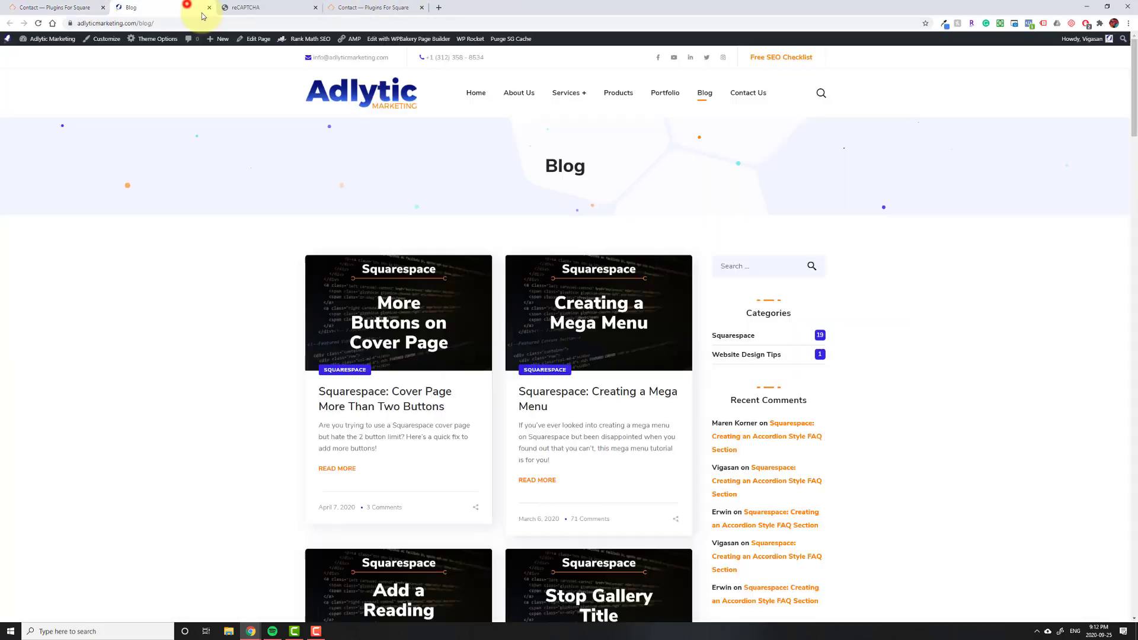
{"action": "left_click", "coordinate": [228, 22]}
{"action": "key", "text": "ctrl+c"}
{"action": "left_click", "coordinate": [1129, 24]}
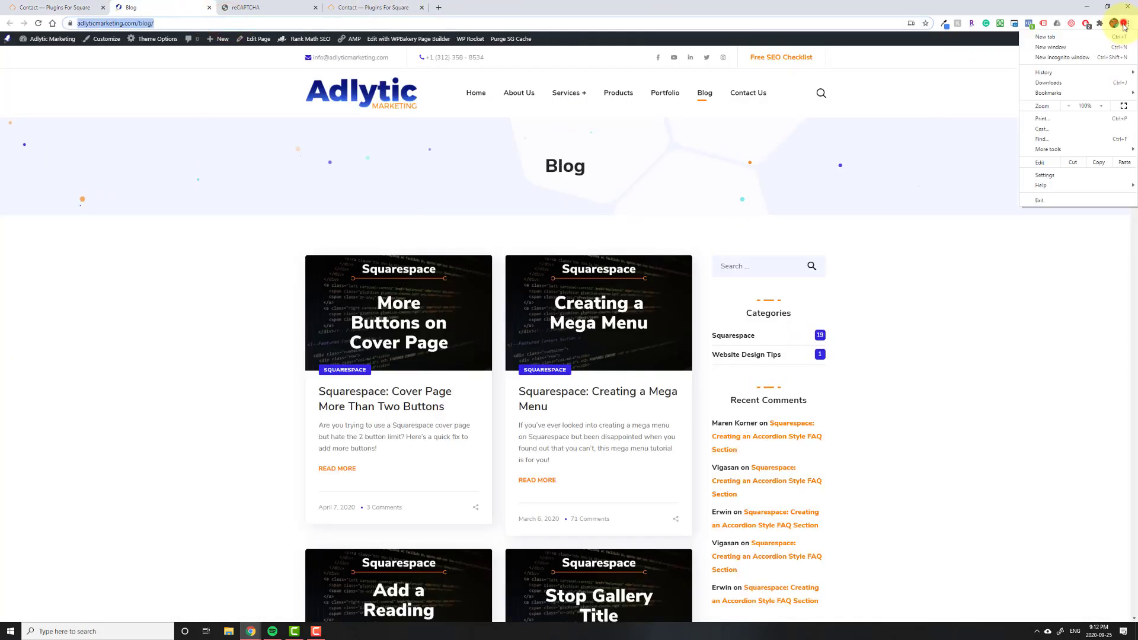
{"action": "left_click", "coordinate": [1077, 58]}
{"action": "key", "text": "ctrl+v"}
{"action": "key", "text": "Return"}
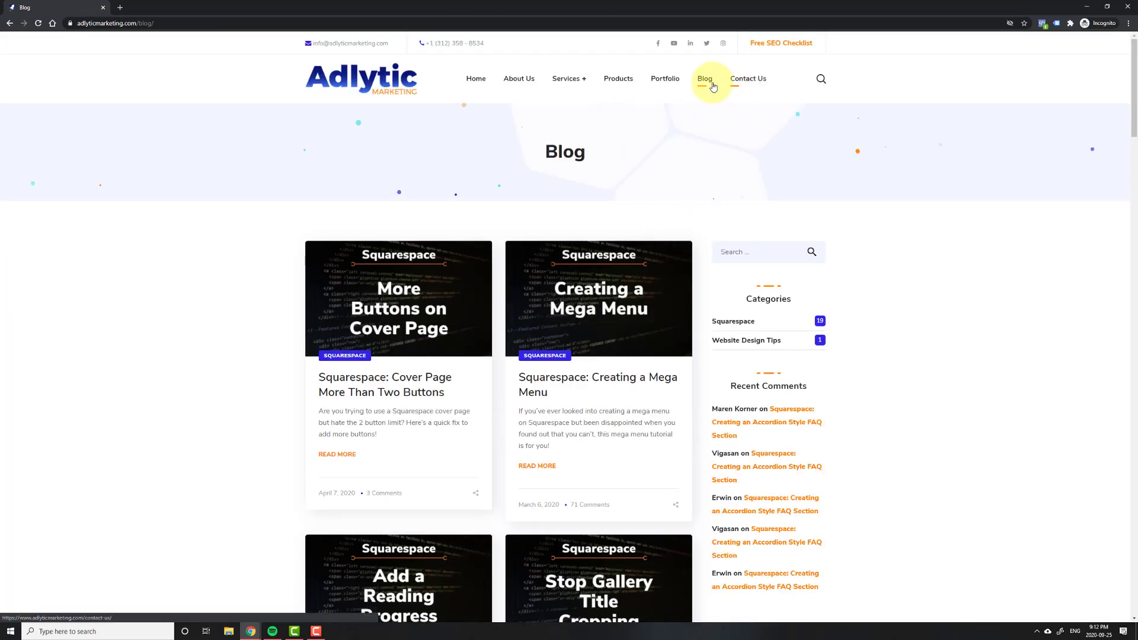
Go to pluginsforsquare.com in the private window and open its Contact page
{"action": "left_click", "coordinate": [219, 22]}
{"action": "type", "text": "pluginsforsquare.com"}
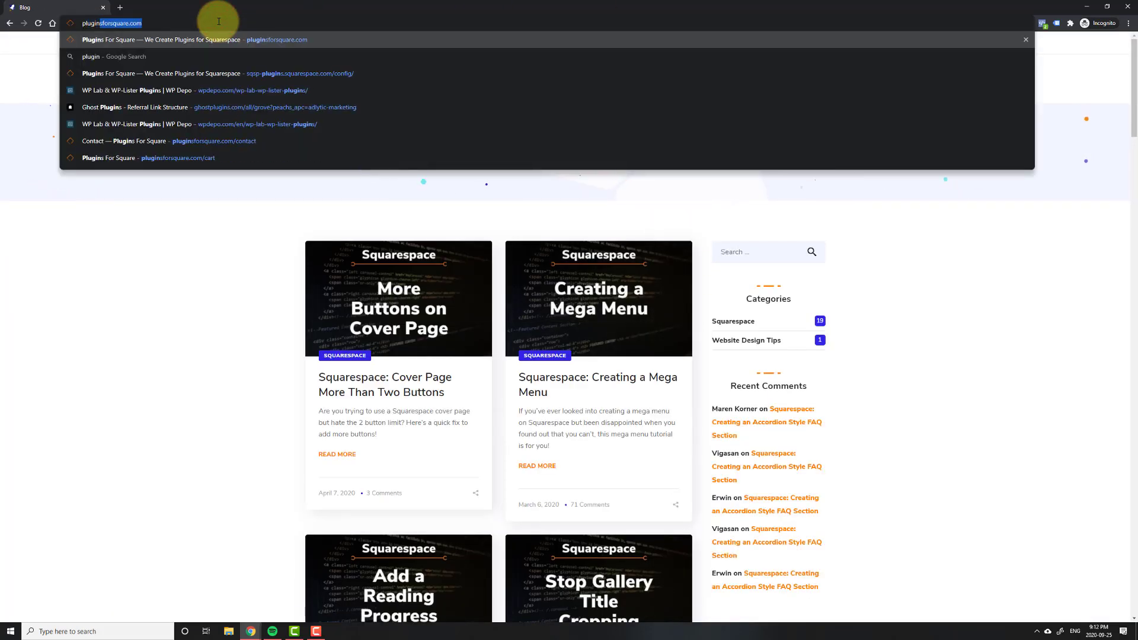
{"action": "key", "text": "Return"}
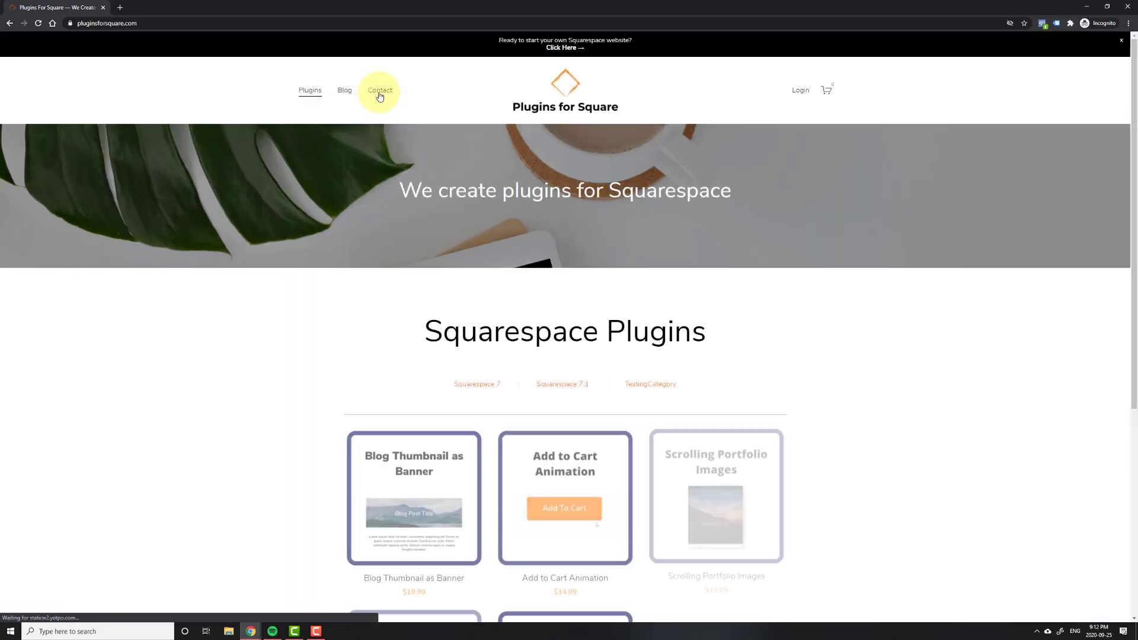
{"action": "left_click", "coordinate": [377, 93]}
{"action": "scroll", "coordinate": [553, 383], "scroll_direction": "down", "scroll_amount": 3}
{"action": "scroll", "coordinate": [546, 524], "scroll_direction": "up", "scroll_amount": 3}
{"action": "scroll", "coordinate": [631, 378], "scroll_direction": "down", "scroll_amount": 3}
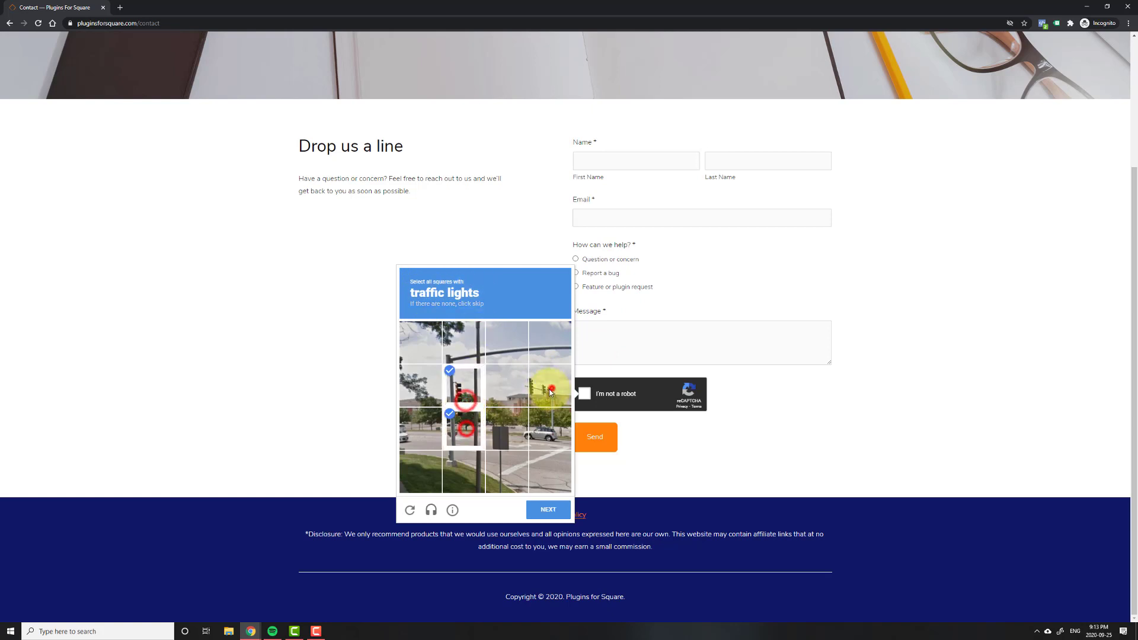
Solve the reCAPTCHA image challenge by selecting the crosswalk tiles and verify
{"action": "left_click", "coordinate": [557, 509]}
{"action": "left_click", "coordinate": [418, 438]}
{"action": "left_click", "coordinate": [421, 479]}
{"action": "left_click", "coordinate": [466, 476]}
{"action": "left_click", "coordinate": [548, 515]}
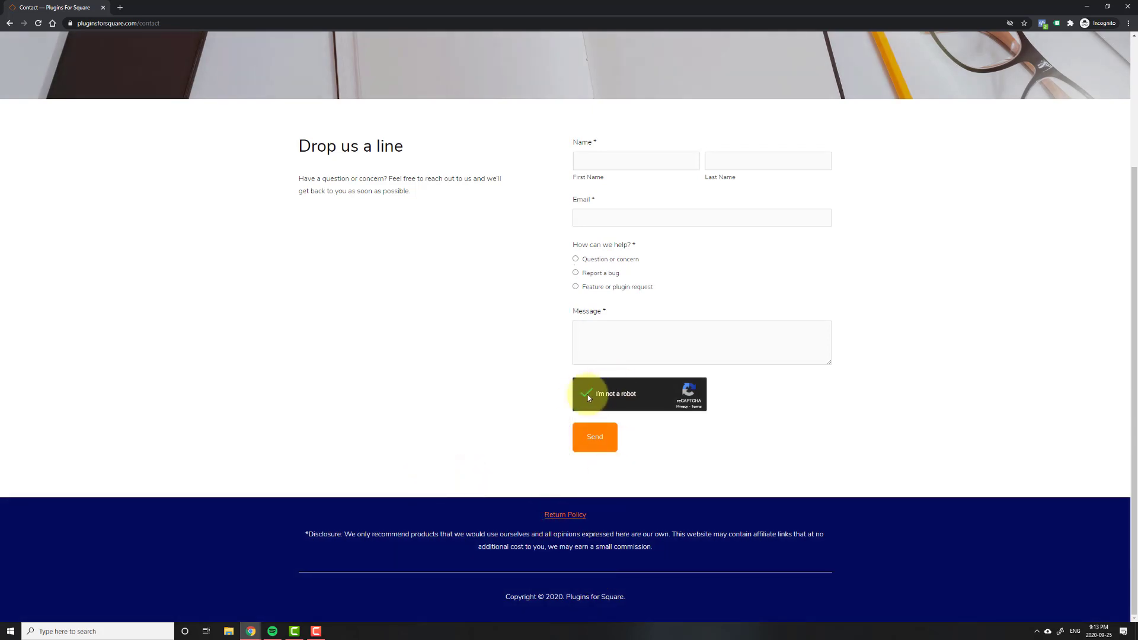
Close the incognito window and reapply the contact form's Captcha settings (Dark theme, Left alignment)
{"action": "left_click", "coordinate": [1127, 7]}
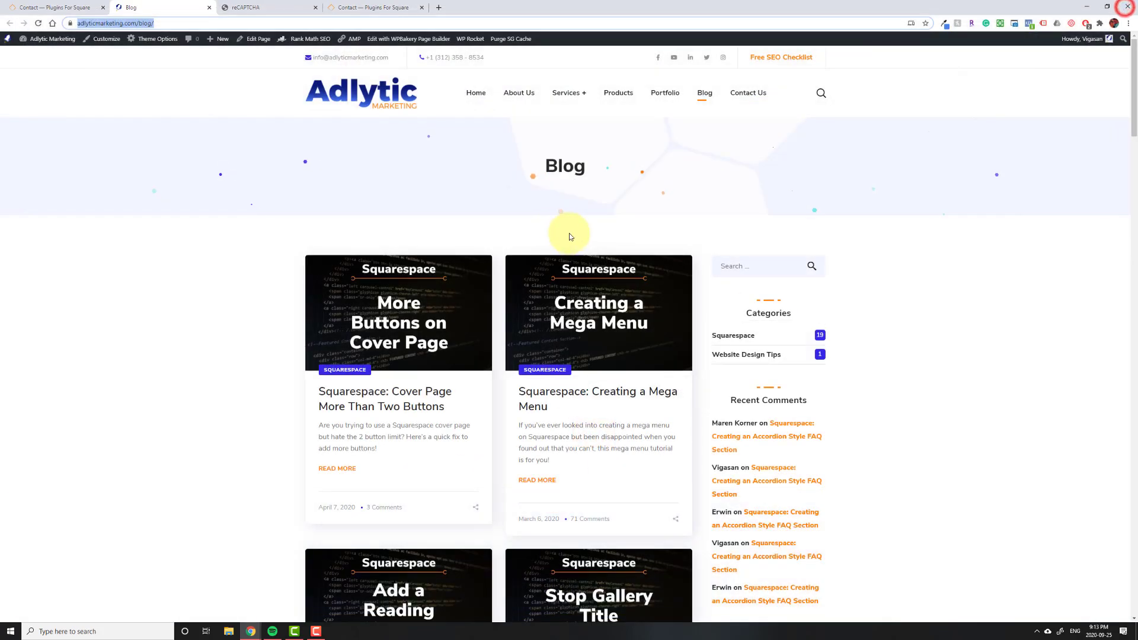
{"action": "left_click", "coordinate": [51, 7]}
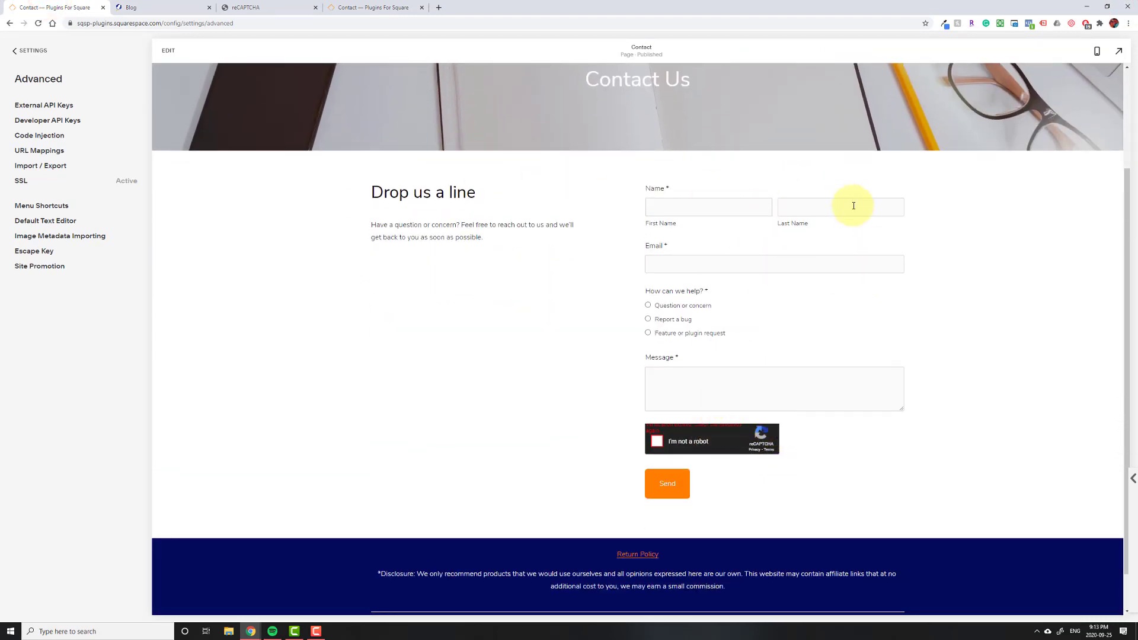
{"action": "left_click", "coordinate": [162, 53]}
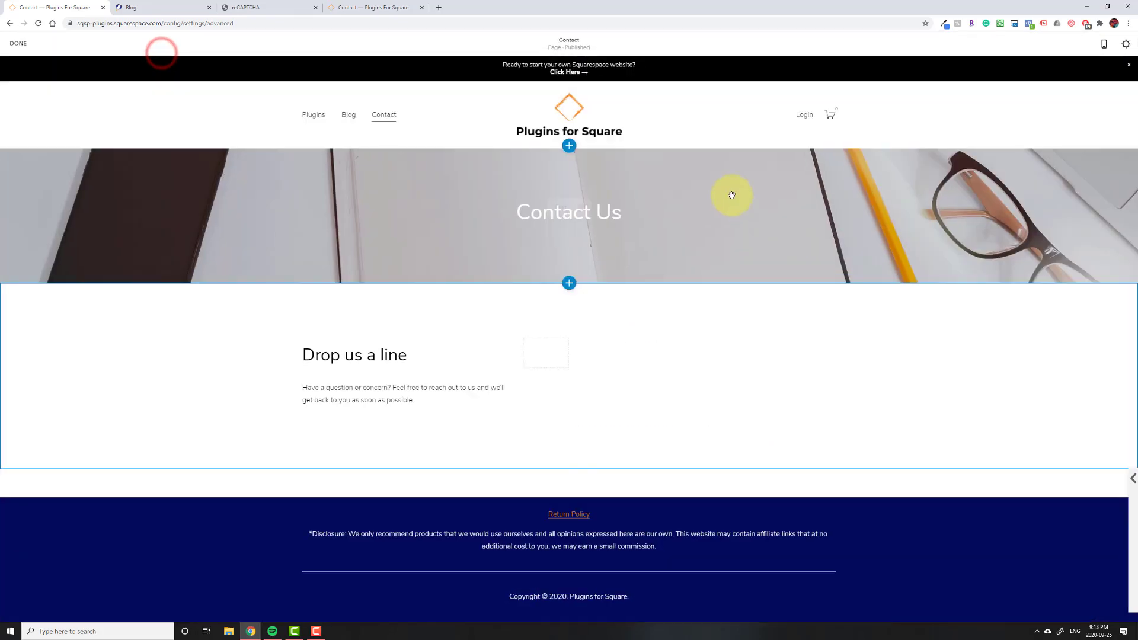
{"action": "left_click", "coordinate": [708, 336]}
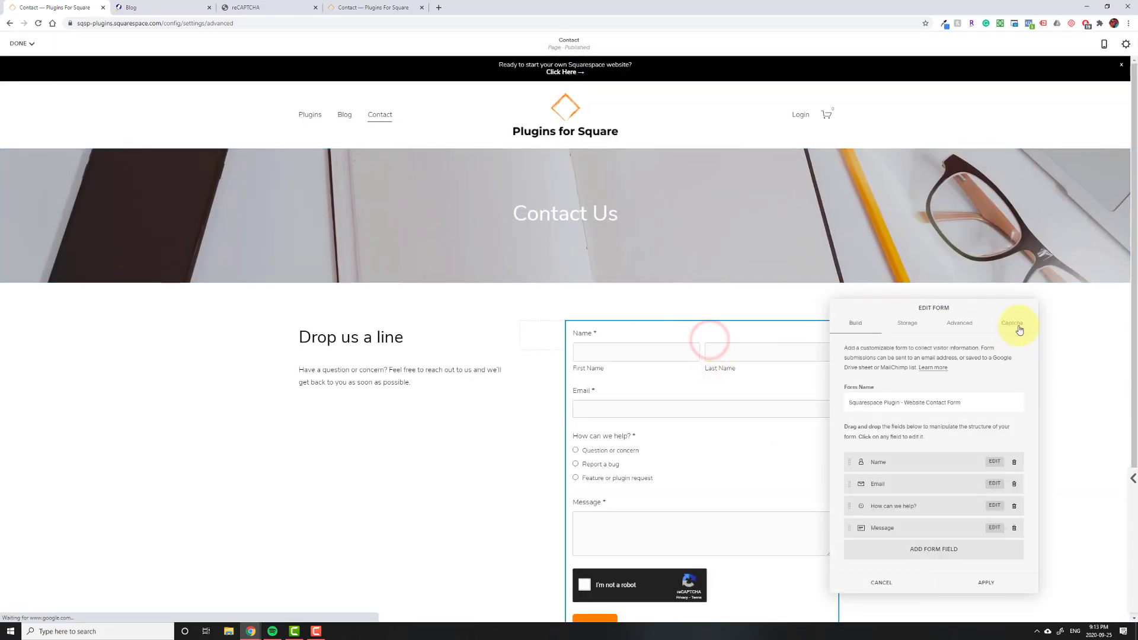
{"action": "left_click", "coordinate": [1012, 323]}
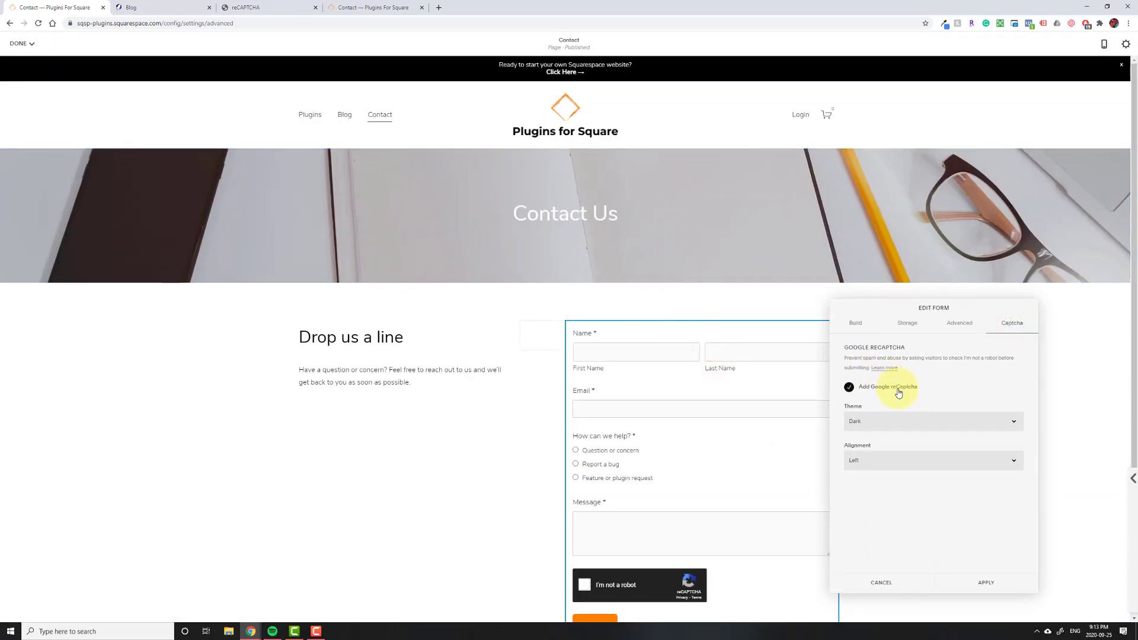
{"action": "left_click", "coordinate": [984, 586]}
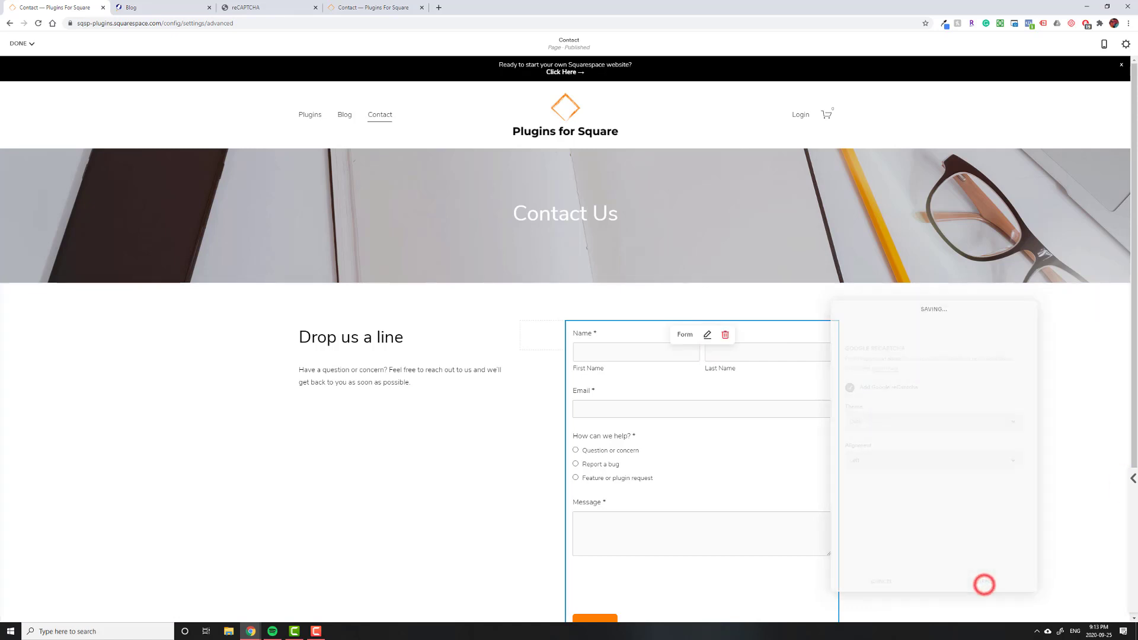